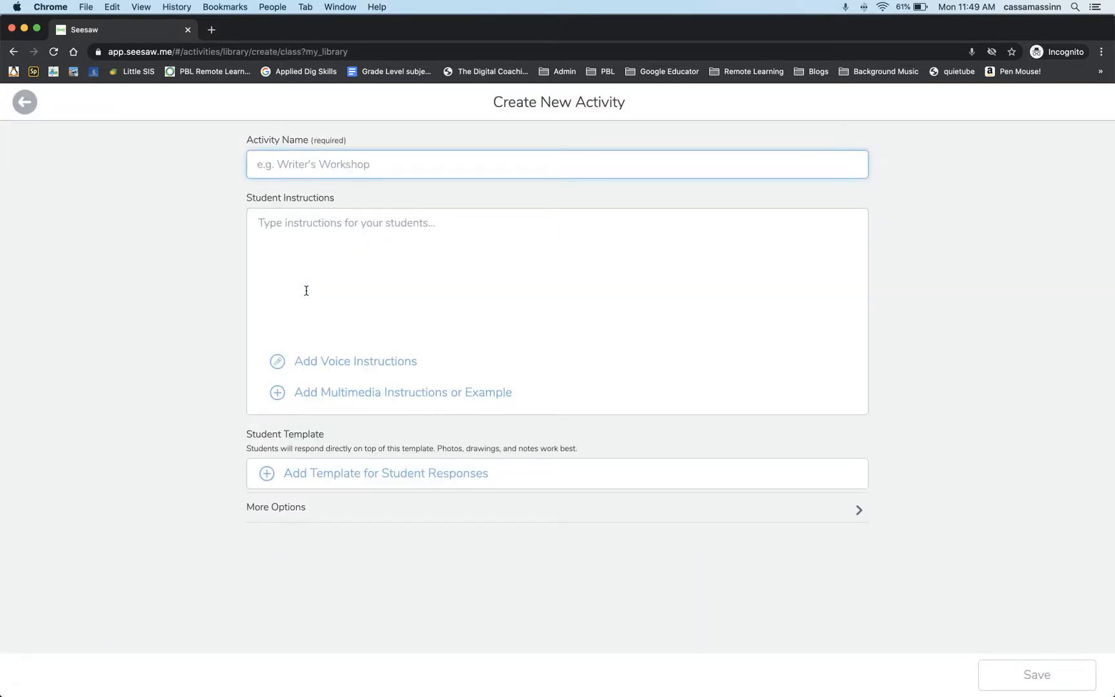
Name the new activity "Shapes around us".
text(Shapes )
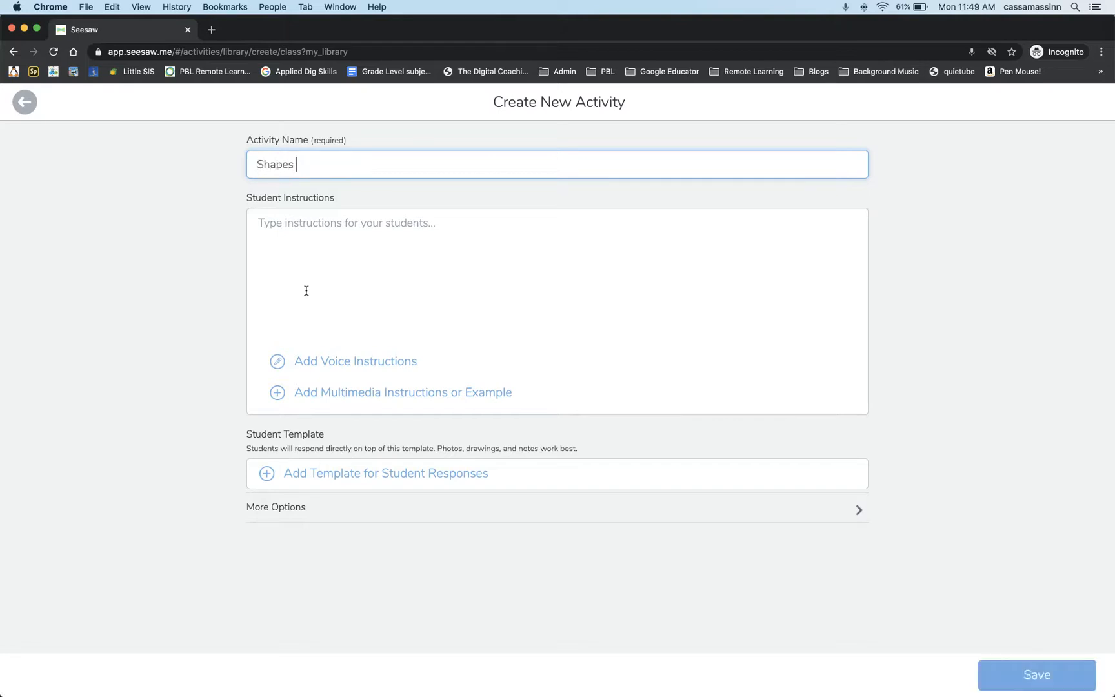
text(around us)
Write the first student instruction: "1. Use :photo: to take a picture of something in the room your in.".
click(346, 233)
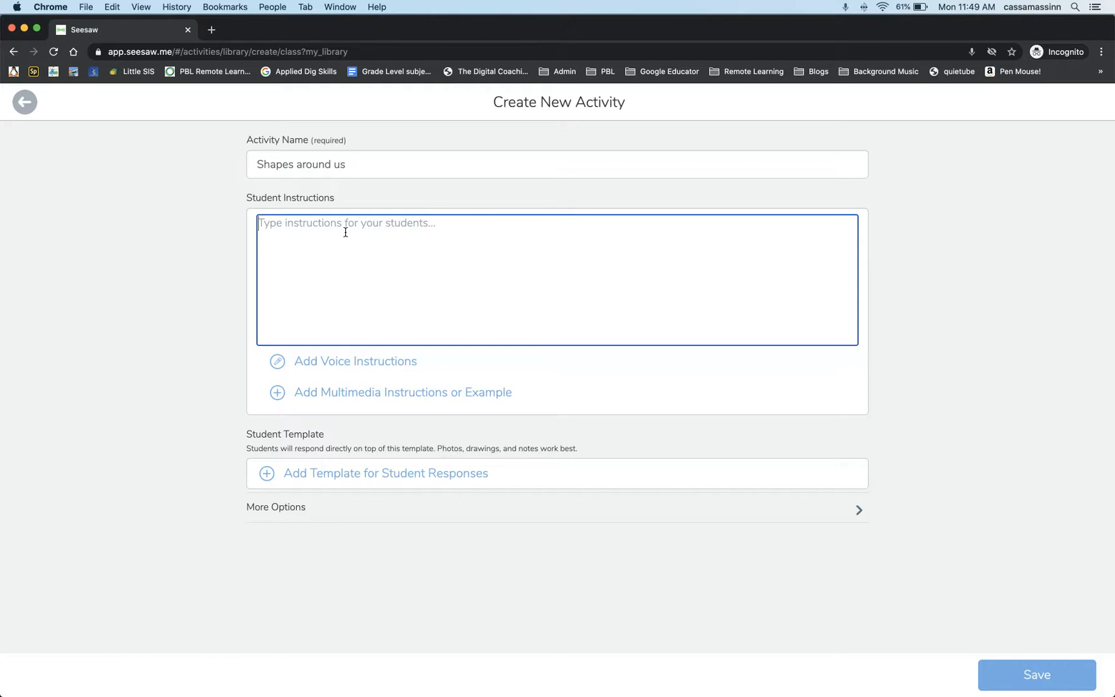
text(1. )
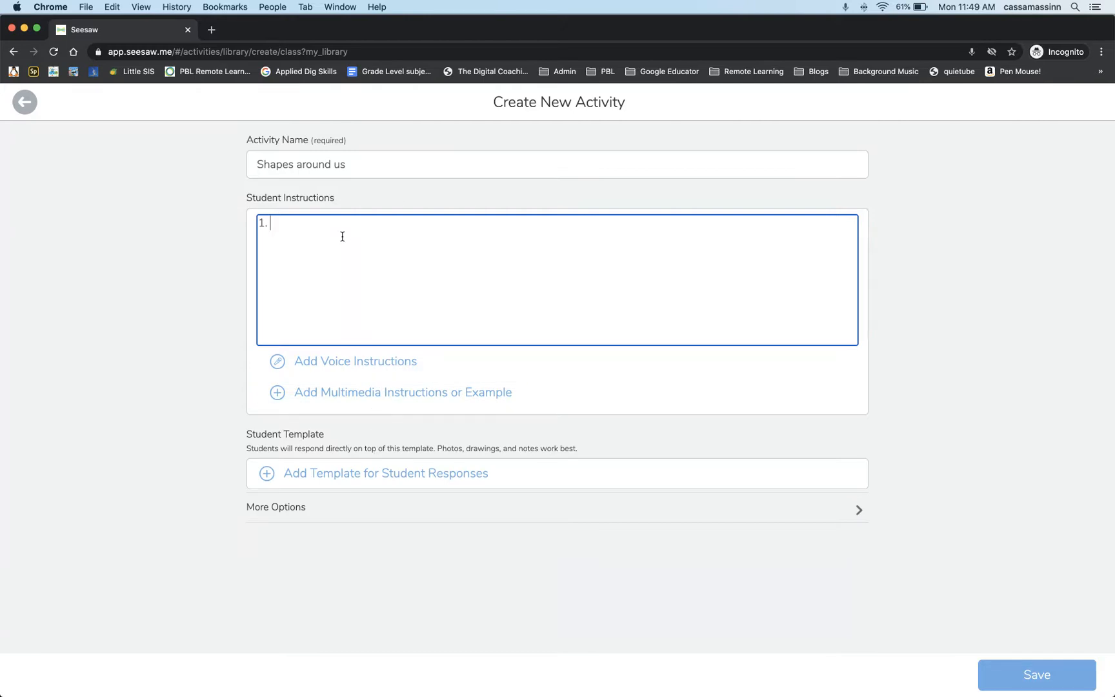
text(Use )
text(:pho)
text(to: )
text(to take )
text(a picutre)
key(BackSpace)
key(BackSpace)
key(BackSpace)
key(BackSpace)
text(ture of somethi)
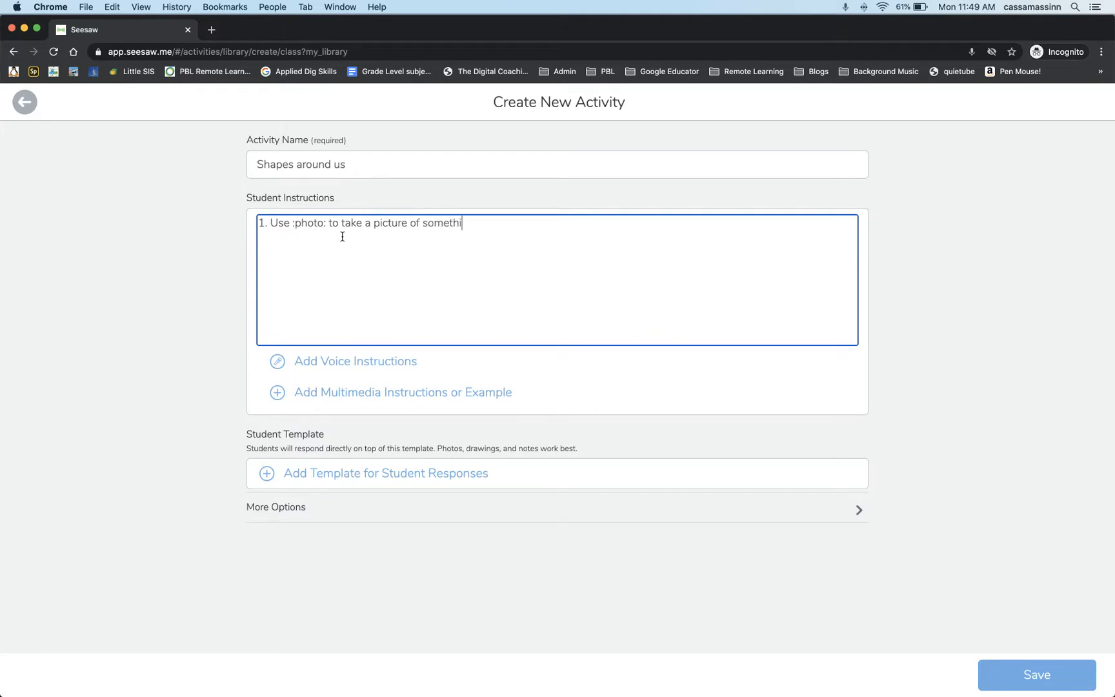
text(ng in the room your in.)
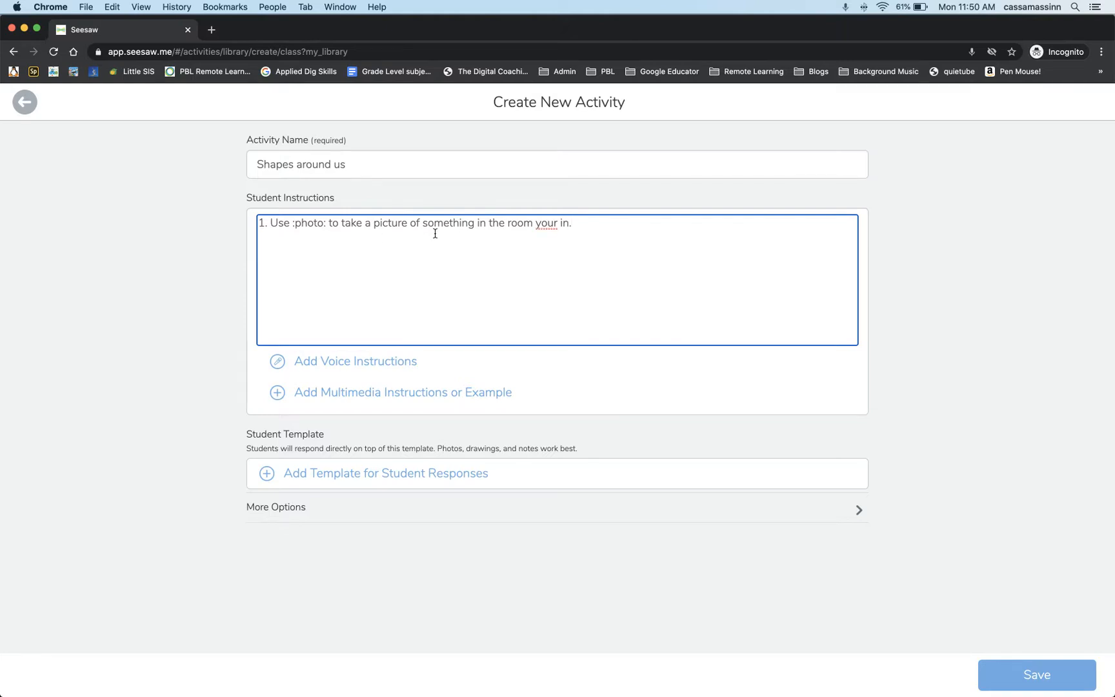
Correct "your" to "you're" in the first student instruction.
click(553, 223)
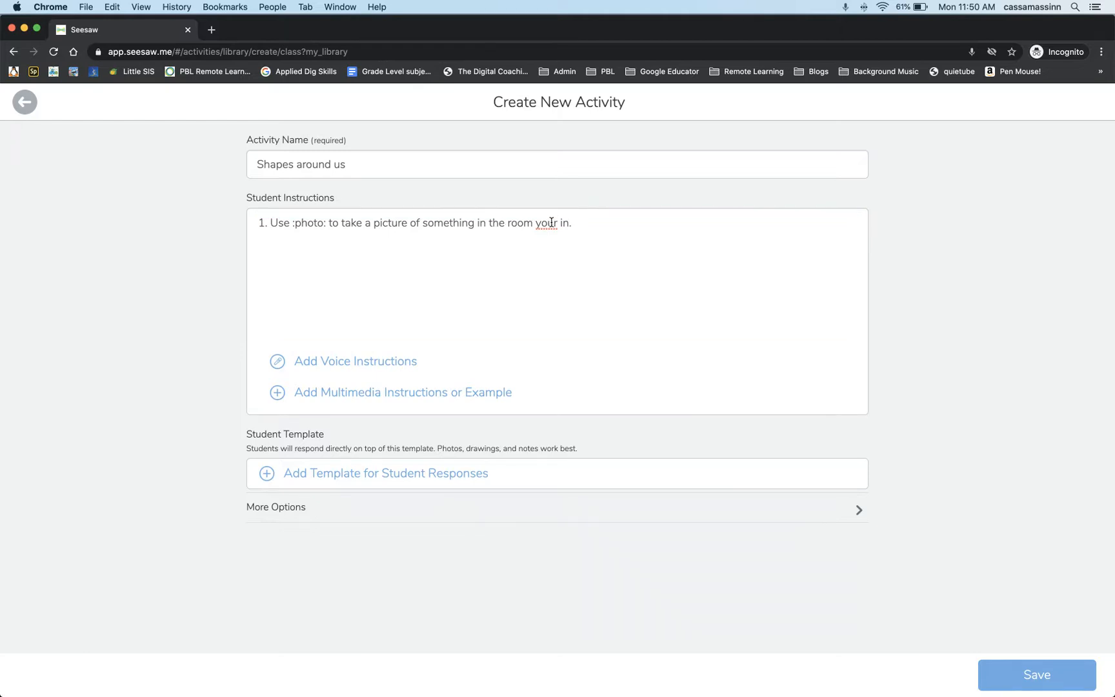
click(552, 223)
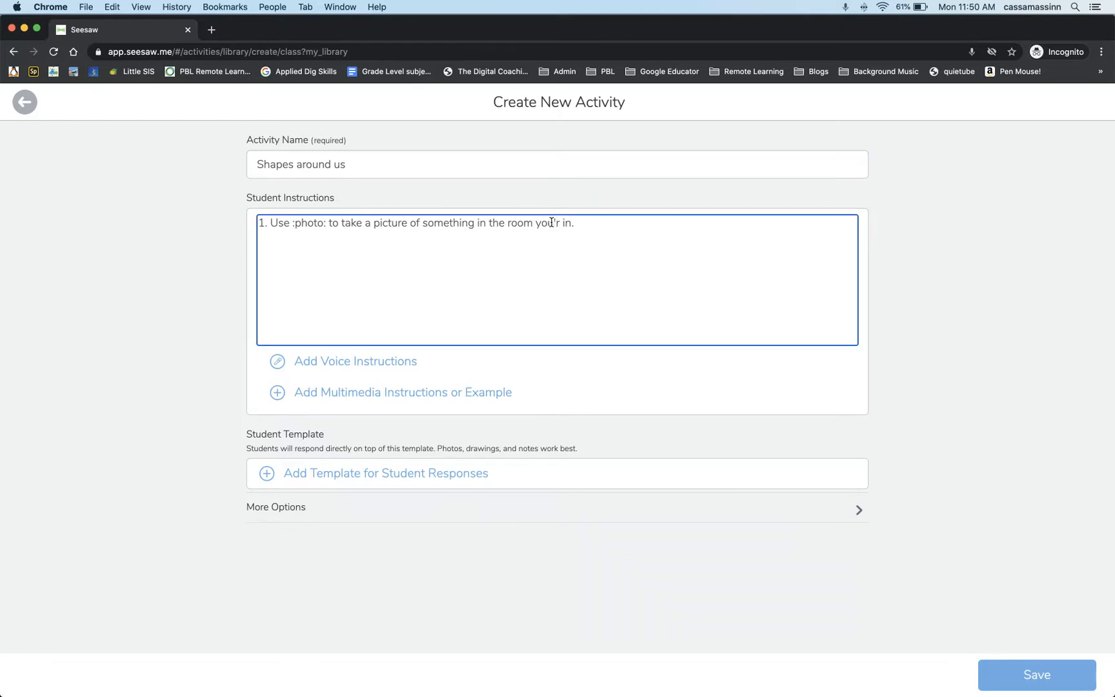
text(e)
Add the second instruction on a new line: "2. Use :pen: to draw around 3 shapes you notice in your picture.".
click(587, 217)
key(Return)
text(2. Use :pen: to draw around 3)
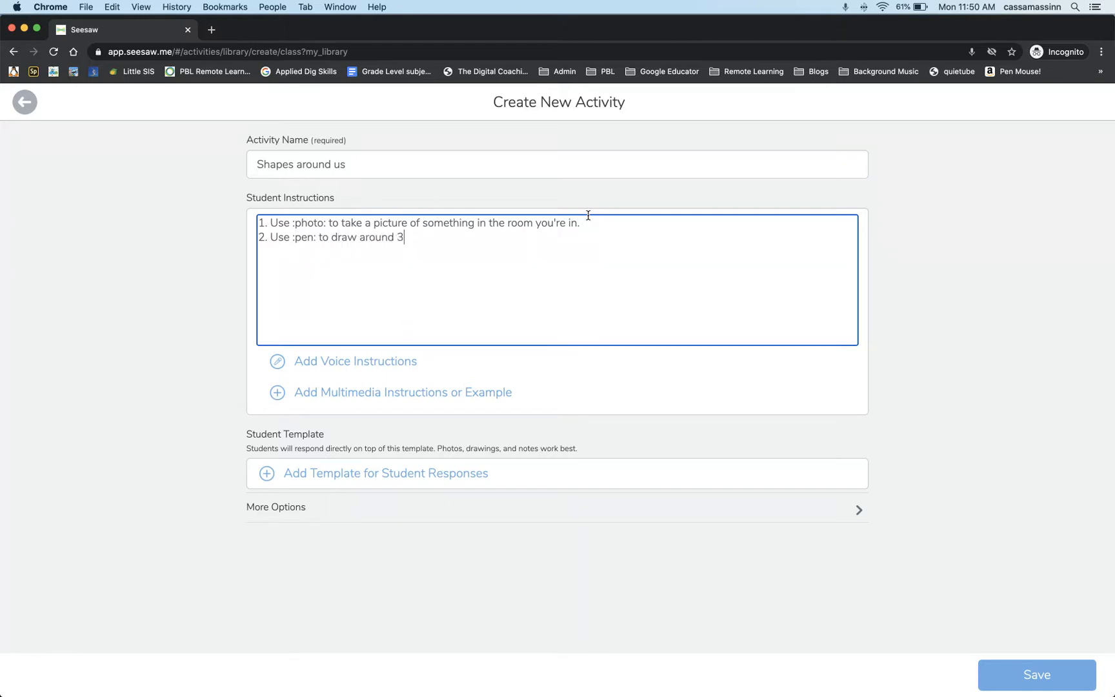
text( shapes you notice in your picture.)
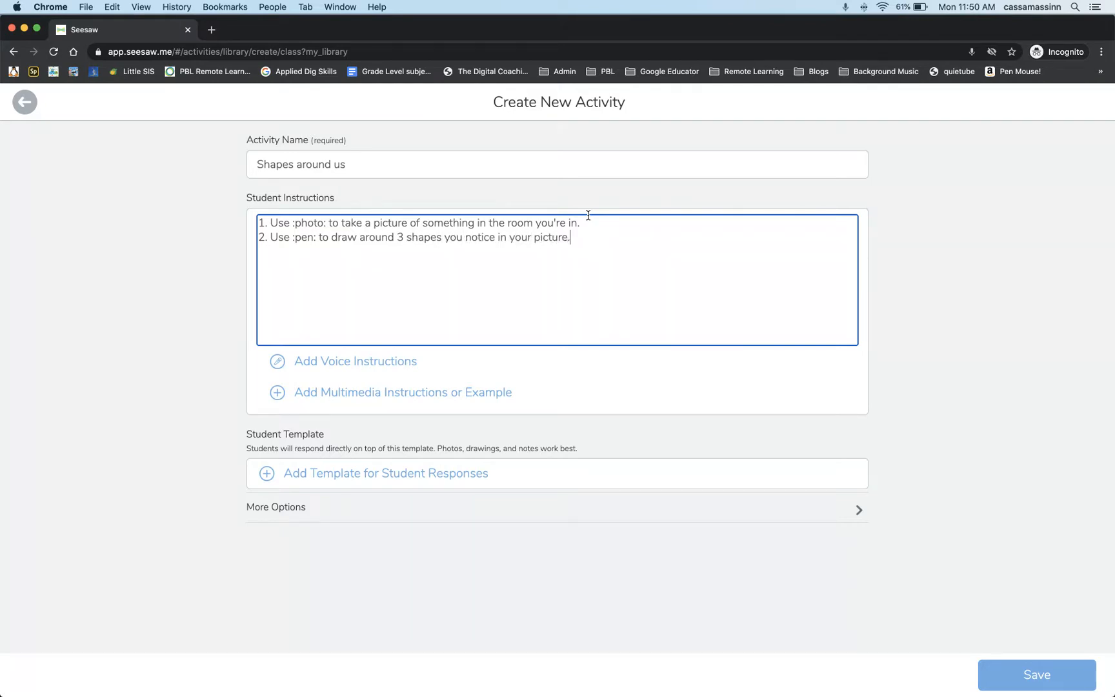
Add the third instruction on a new line: "3. Use :mic: to explain something about each shape.".
key(Return)
text(3. Use :mic: to explain somethin)
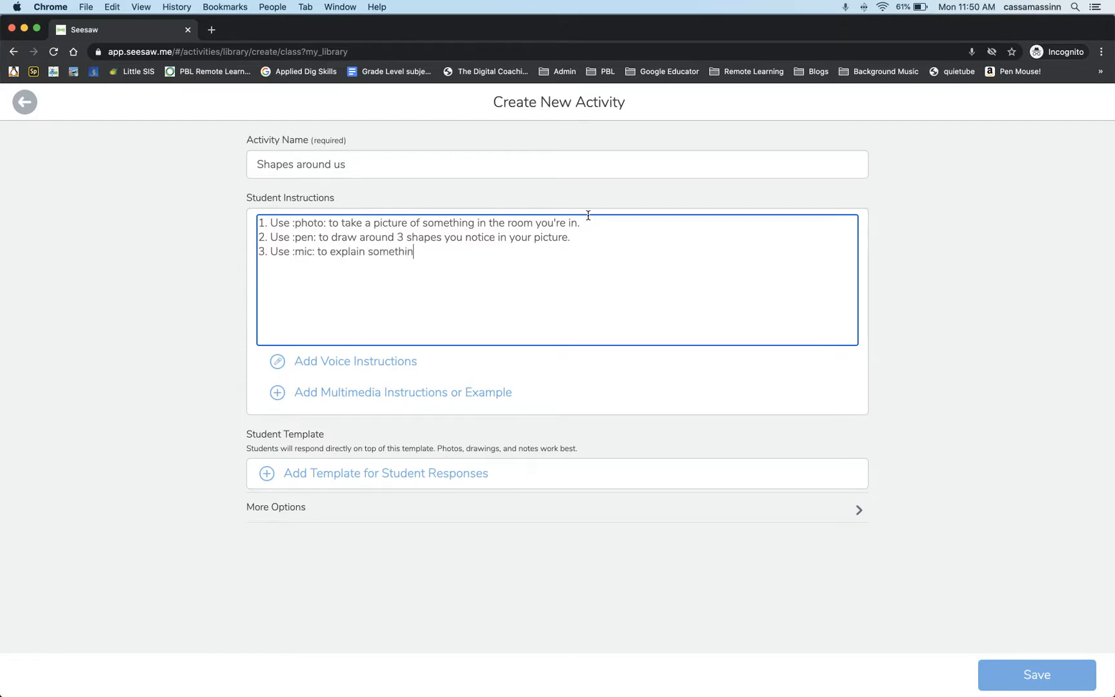
text(g about each shape.)
Add the fourth instruction on a new line: "4. :check: when done.".
key(Return)
text(4. :check:)
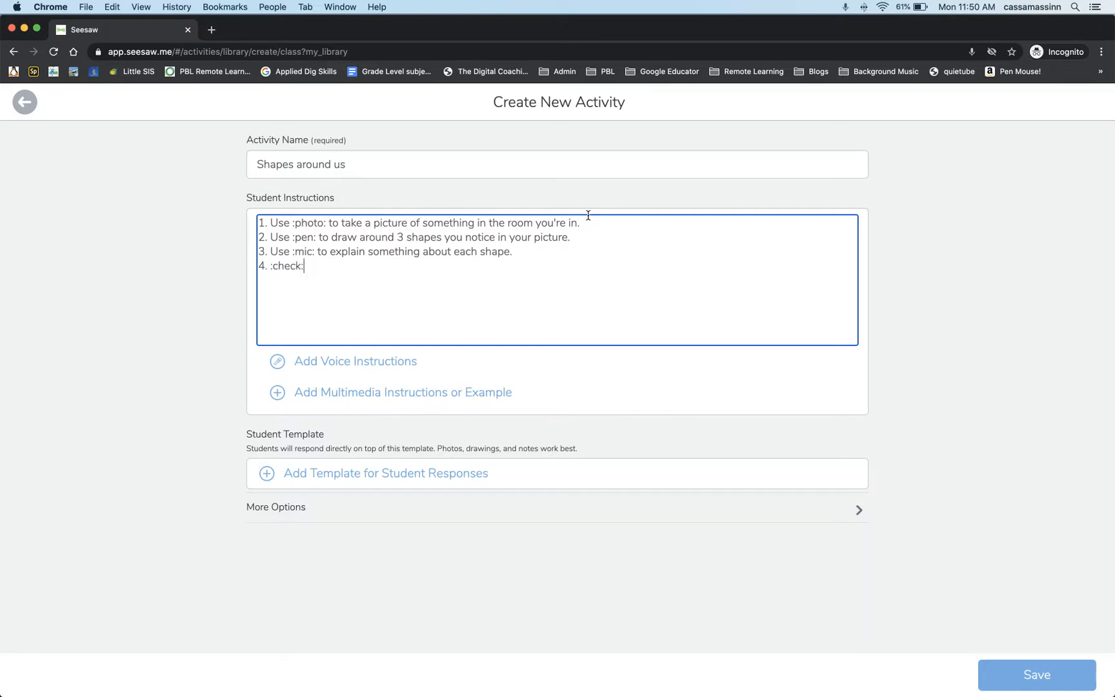
text( when done.)
Record voice instructions of about 4 seconds for the students.
click(336, 365)
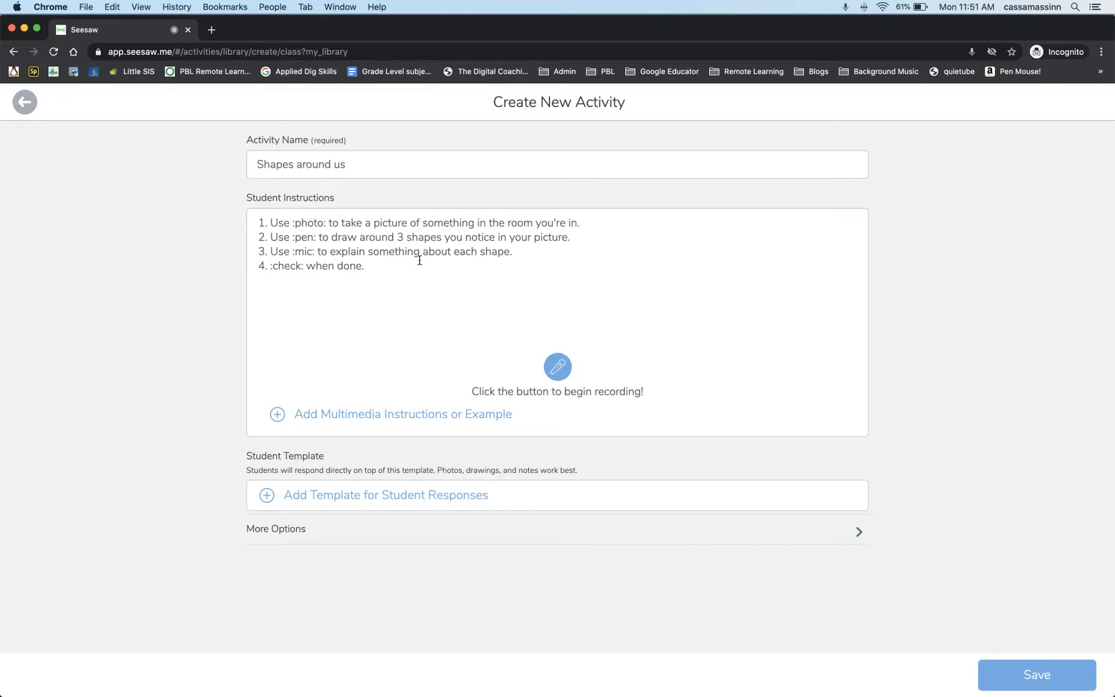
click(555, 368)
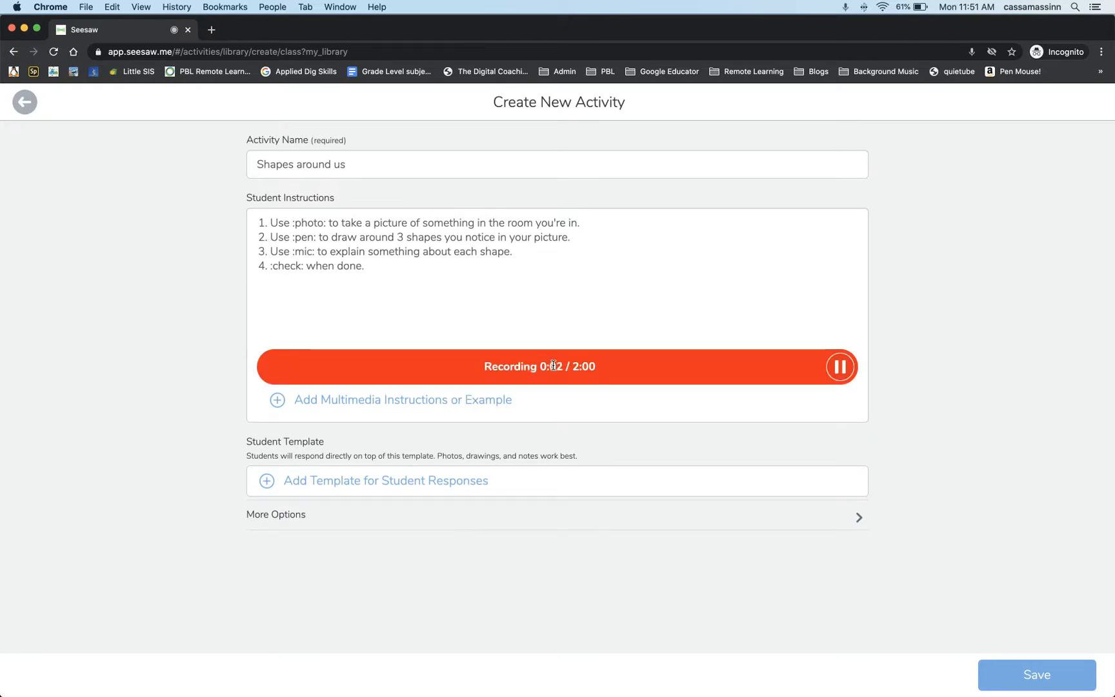
click(840, 366)
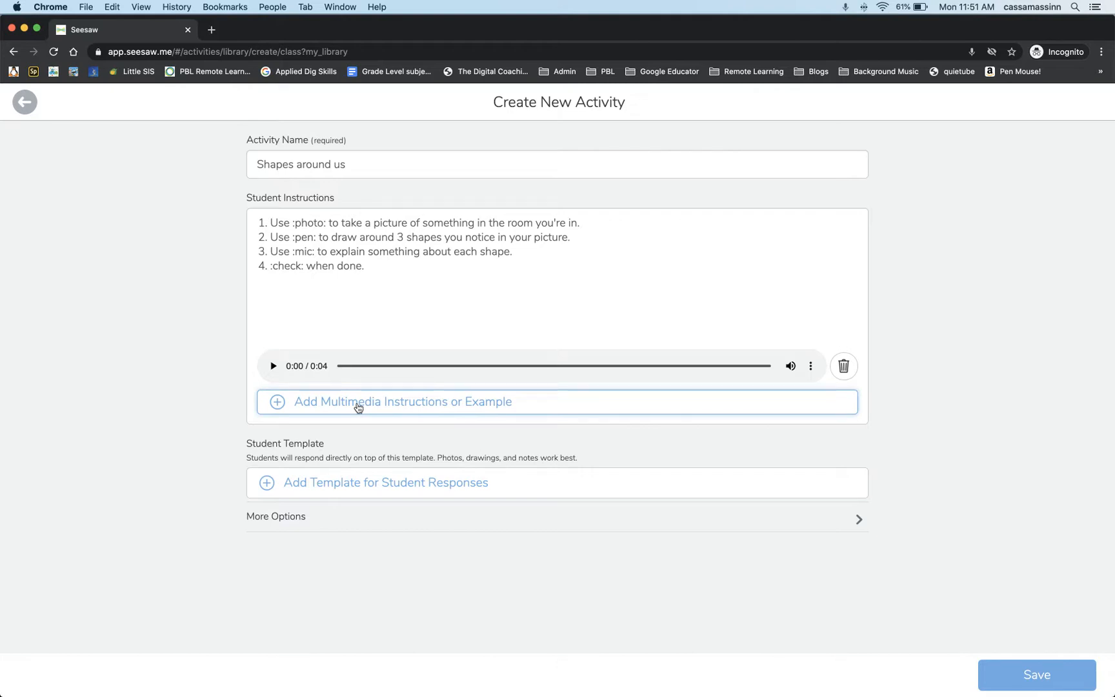
Take a camera photo of the room as the multimedia example for the instructions.
click(359, 406)
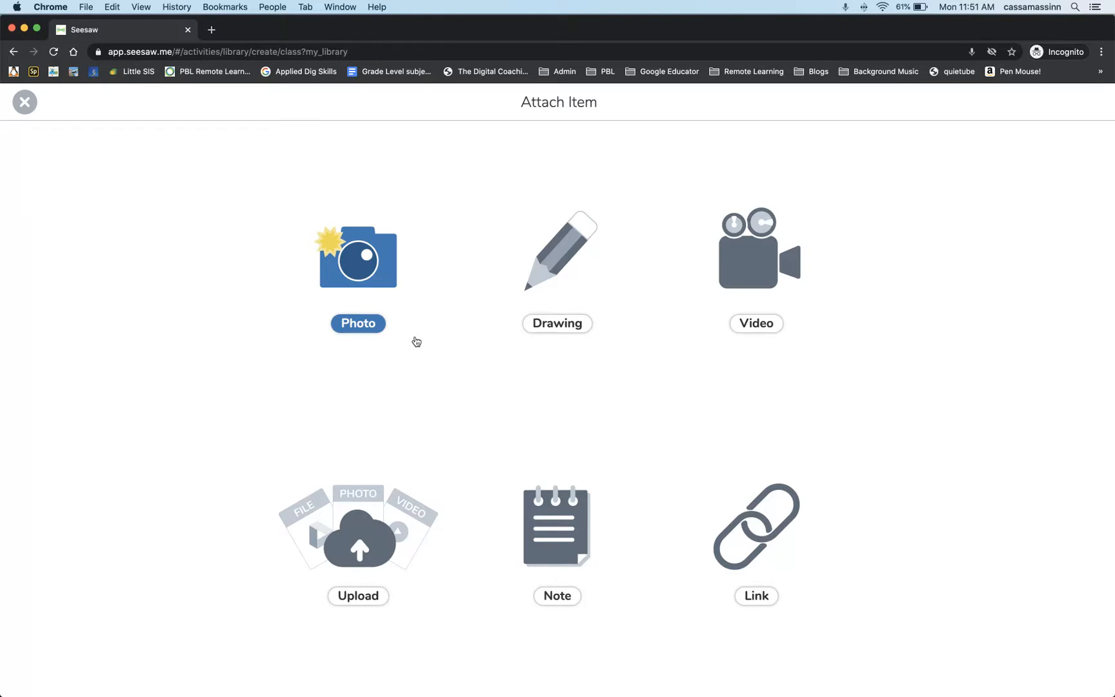
click(330, 284)
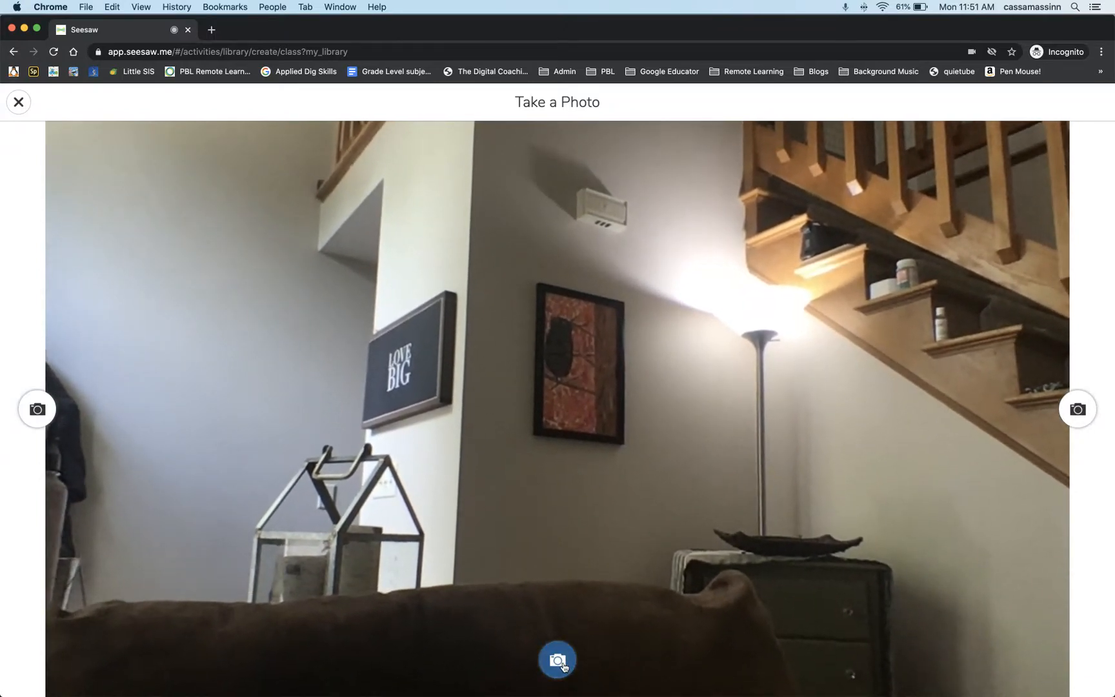
click(559, 661)
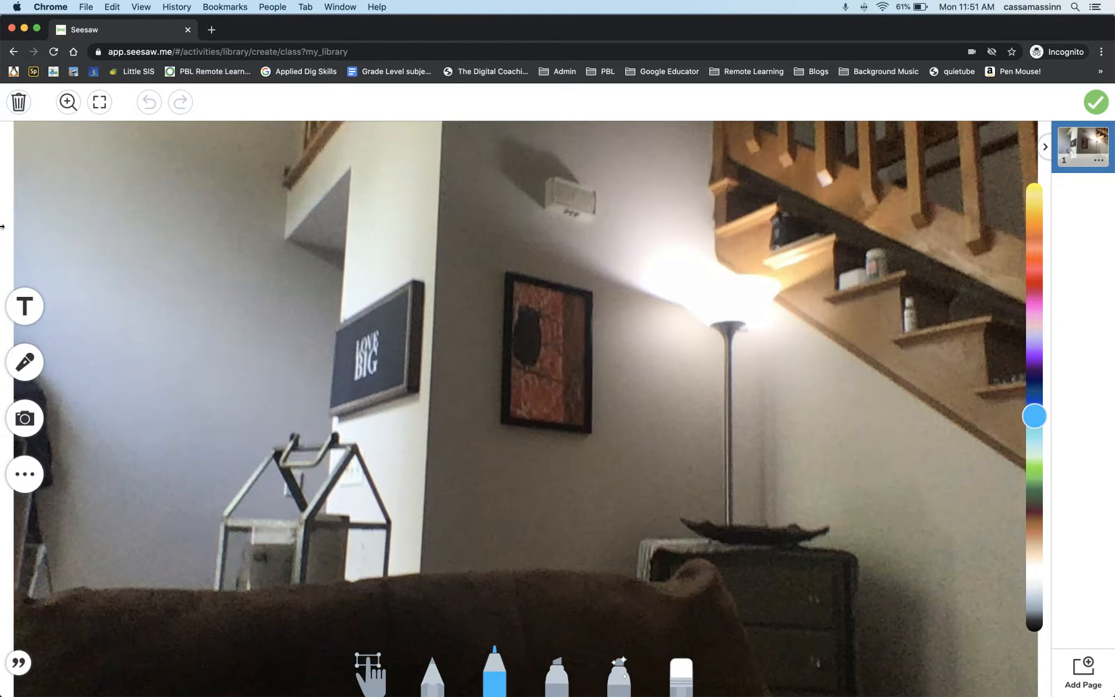
Record narration over the photo while outlining the framed wall picture in blue, the lantern's triangle in pink and the drawer knob in light blue.
click(21, 370)
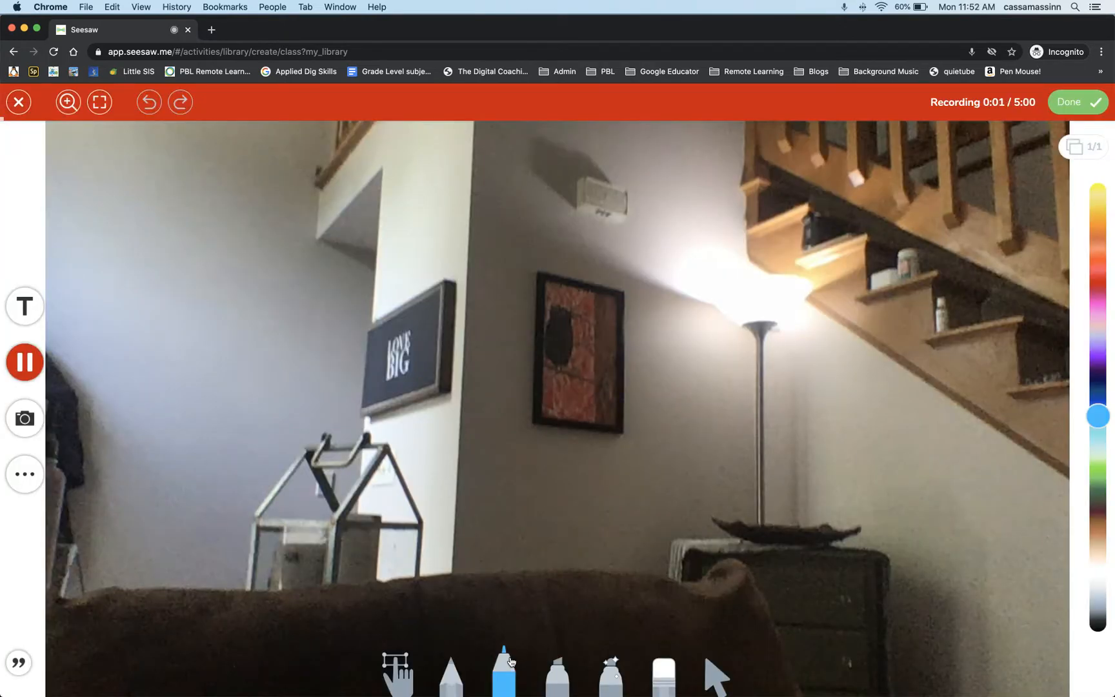
mouse_move(541, 274)
mouse_down()
mouse_move(529, 387)
mouse_move(571, 427)
mouse_move(627, 426)
mouse_move(632, 303)
mouse_move(541, 275)
mouse_up()
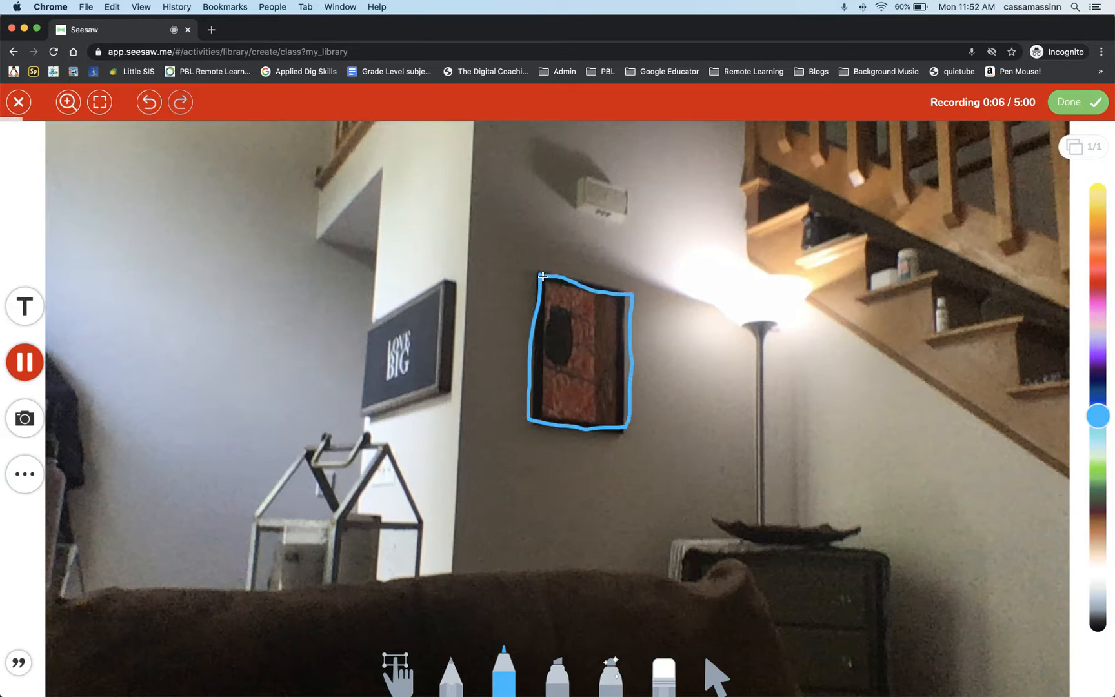
click(1103, 317)
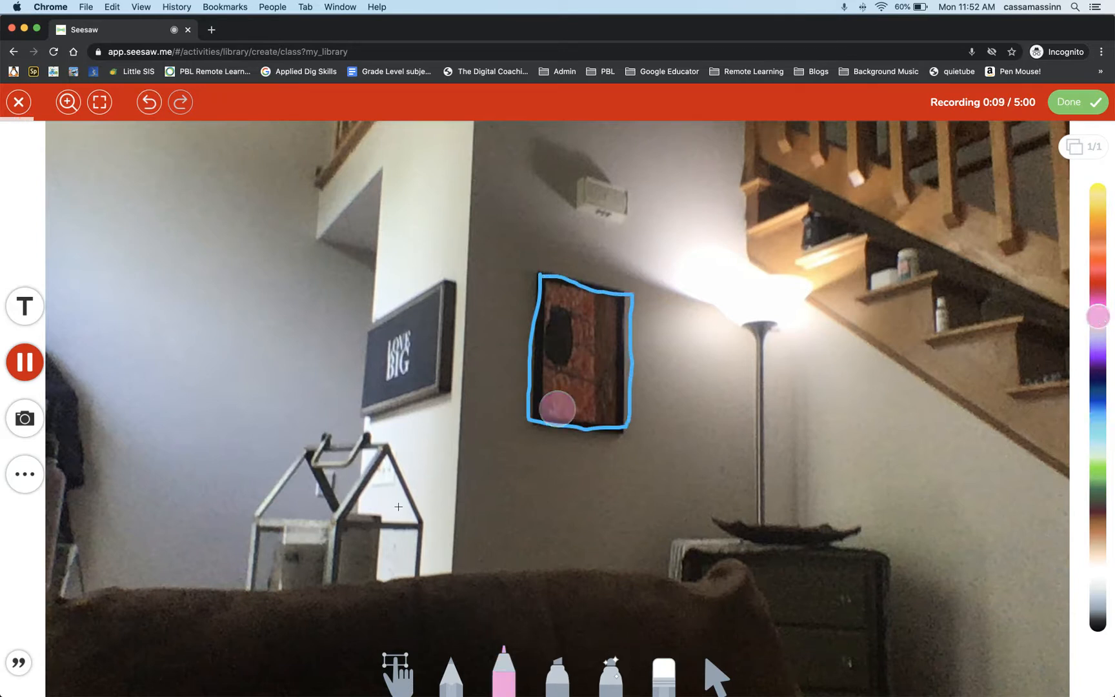
mouse_move(344, 515)
mouse_down()
mouse_move(378, 448)
mouse_move(420, 518)
mouse_move(341, 517)
mouse_up()
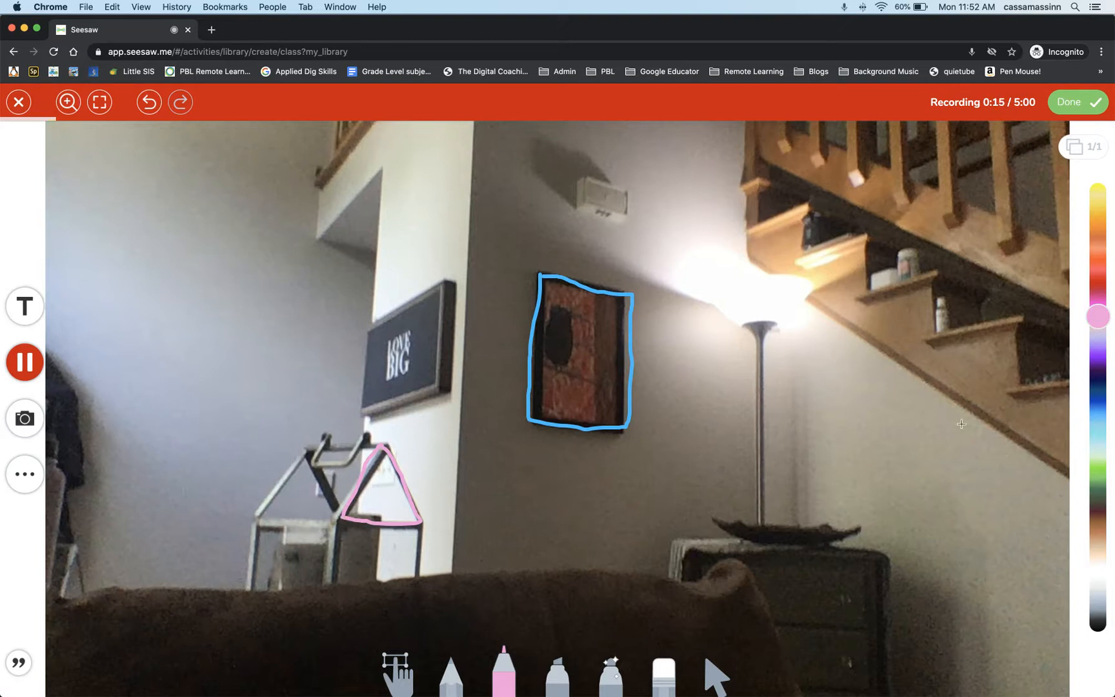
click(1102, 448)
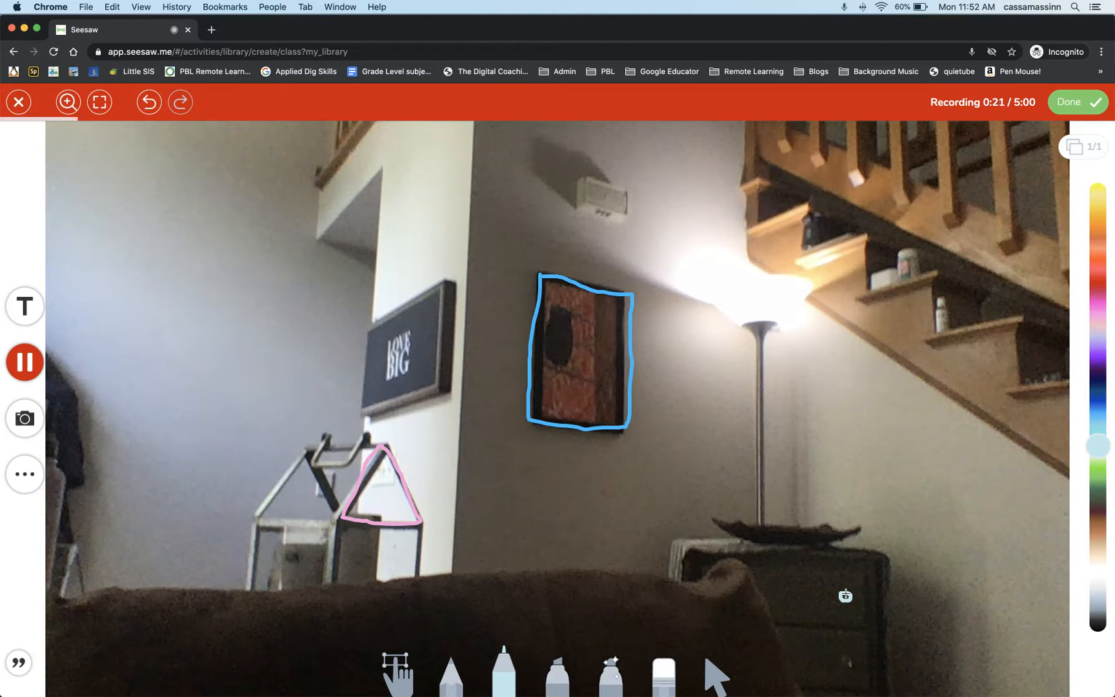
Finish the narrated recording and attach the annotated photo to the activity as its example.
click(28, 360)
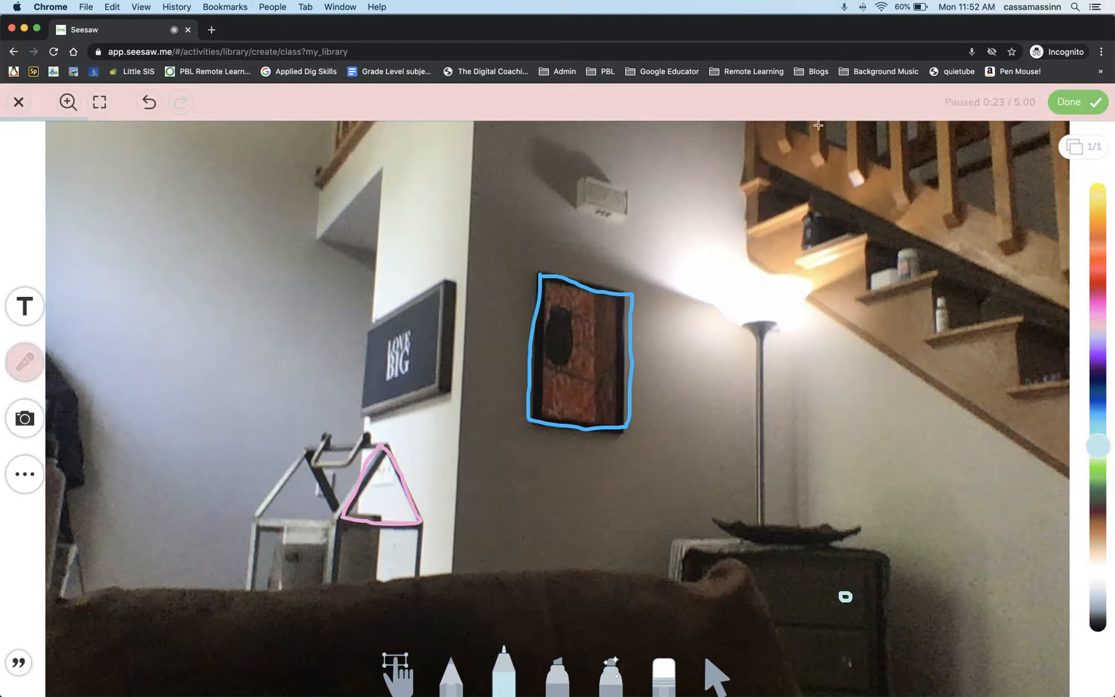
click(1062, 104)
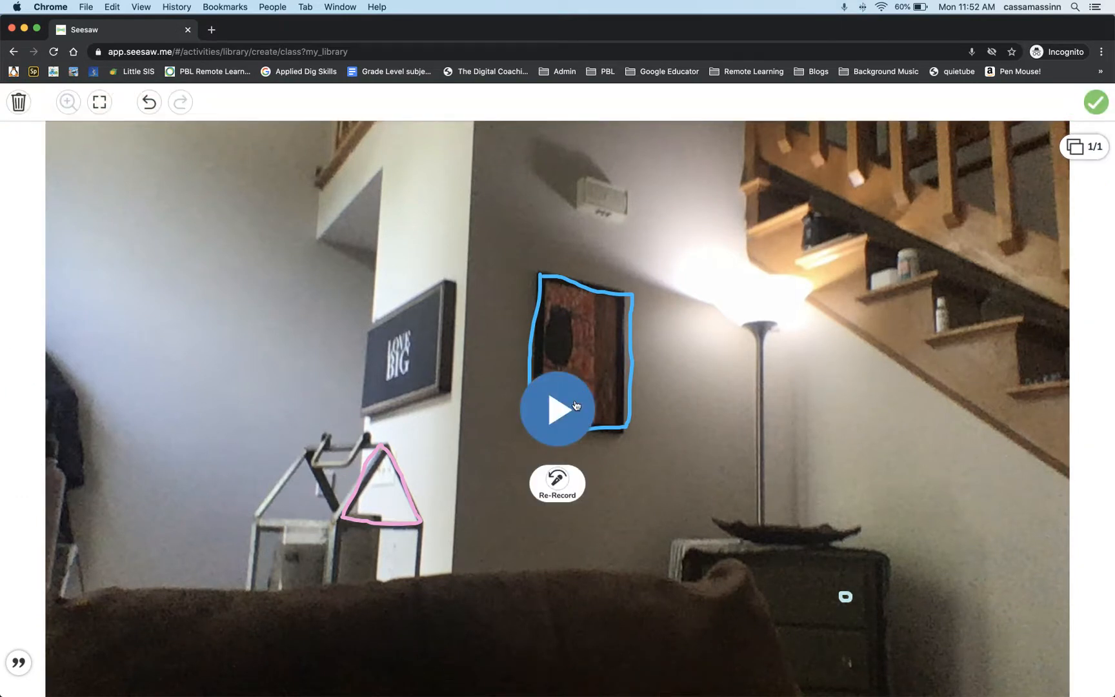
click(1096, 103)
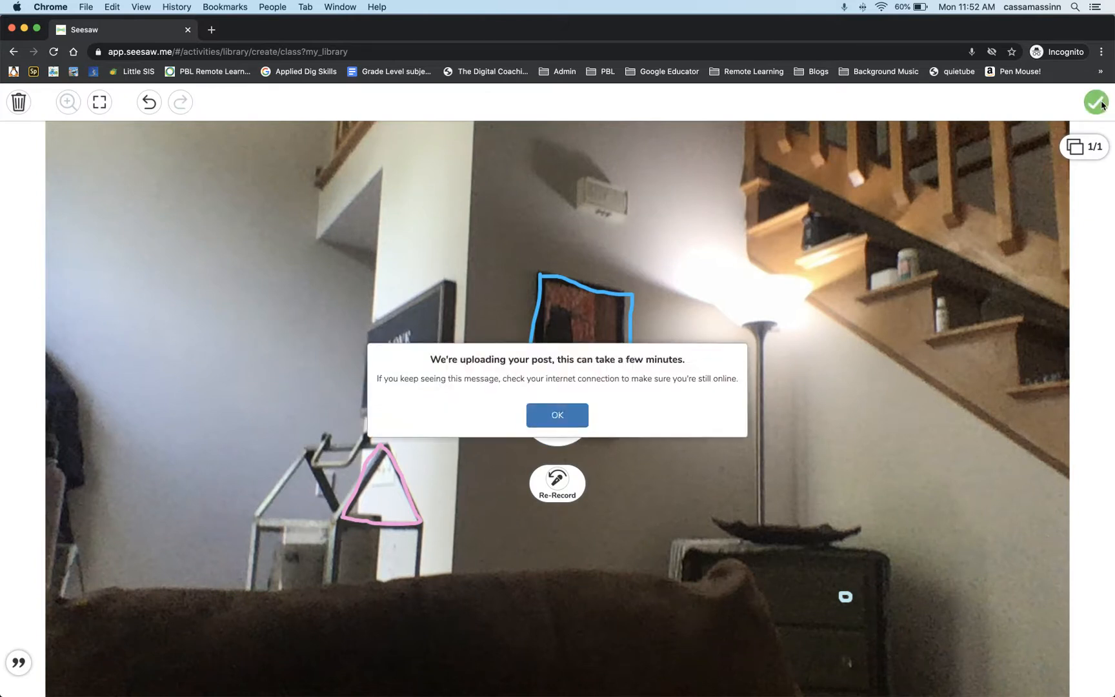
click(559, 417)
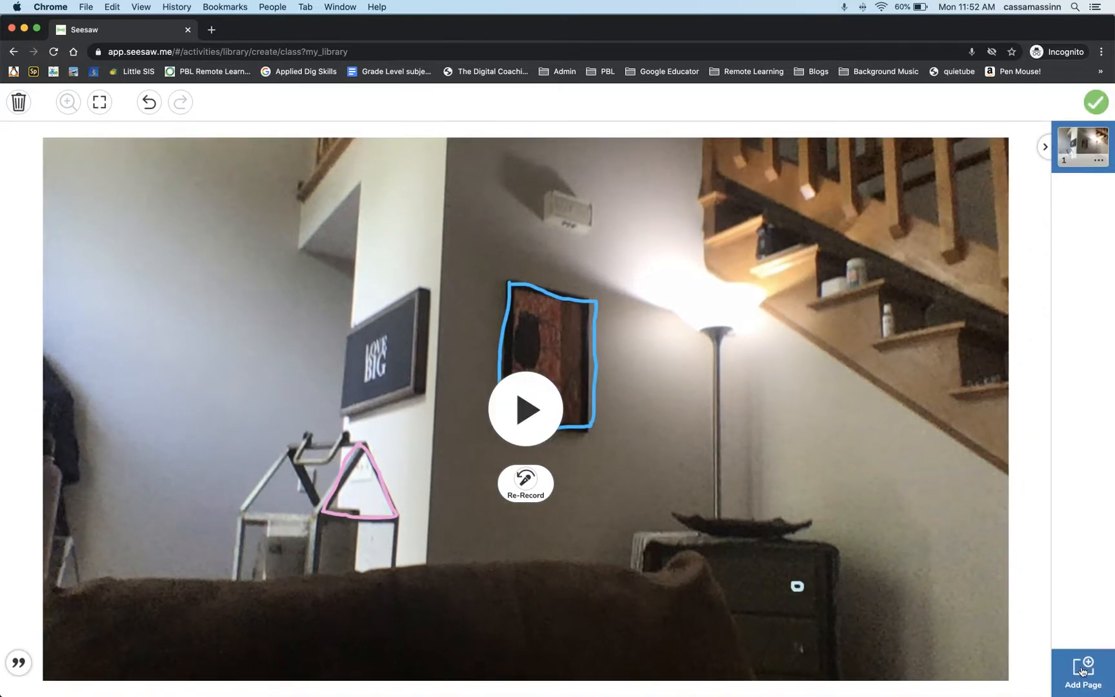
click(1097, 106)
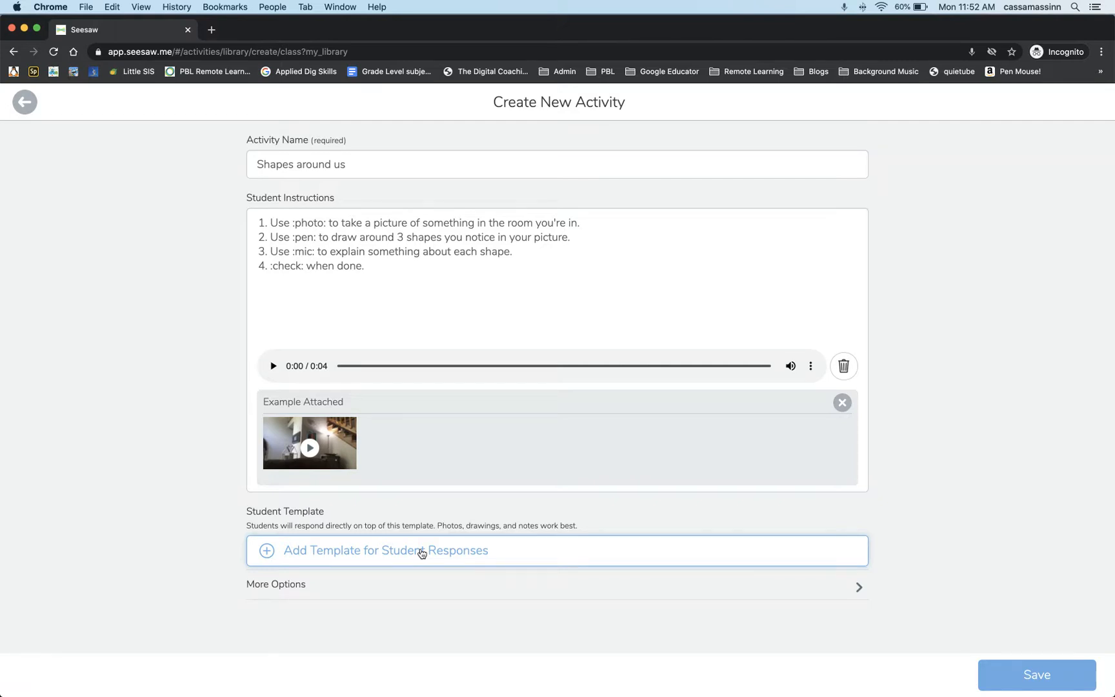
Save the activity and select the Shared Device class to assign it to.
click(1018, 675)
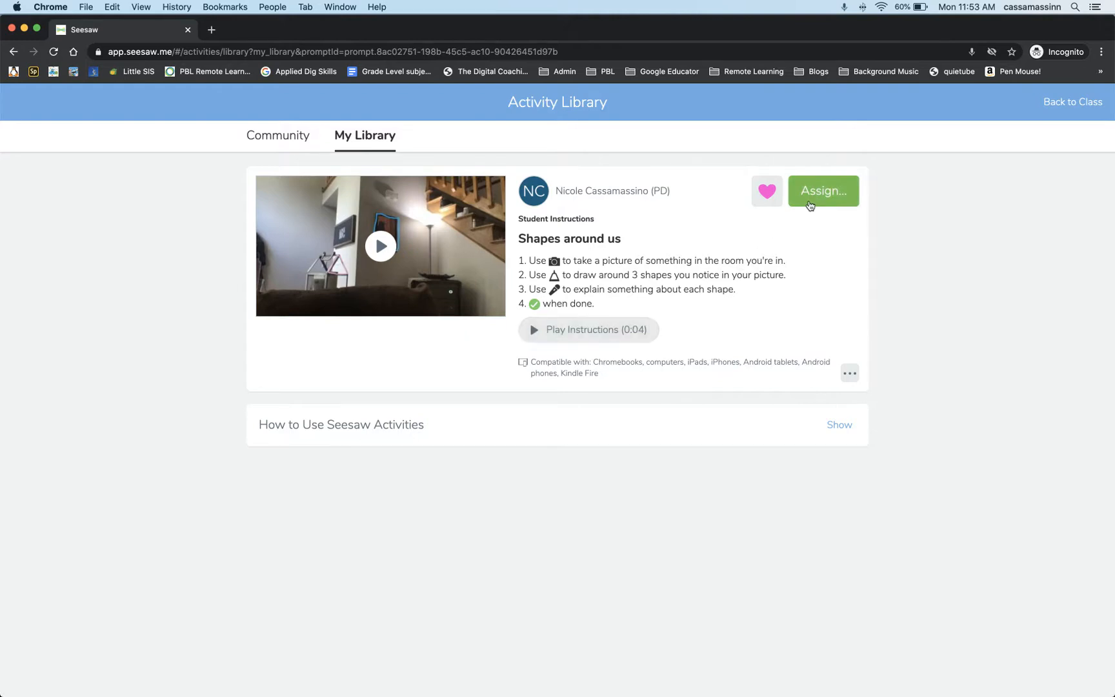
click(824, 193)
click(397, 351)
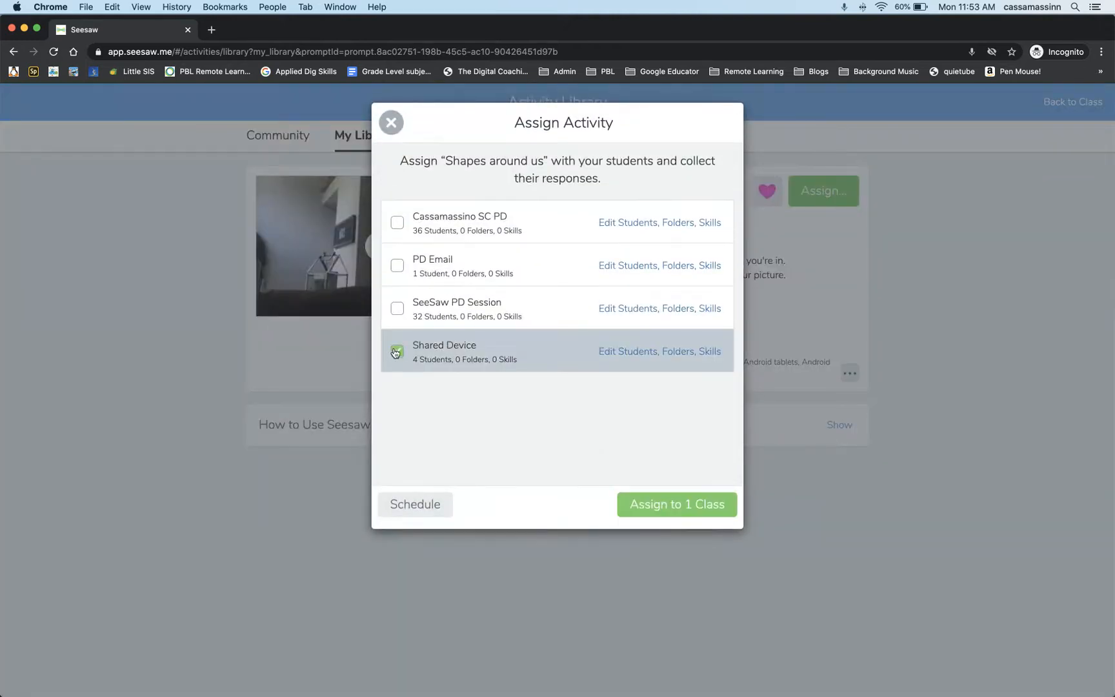
Limit the Shared Device assignment to Sample Student instead of all students.
click(605, 352)
click(397, 205)
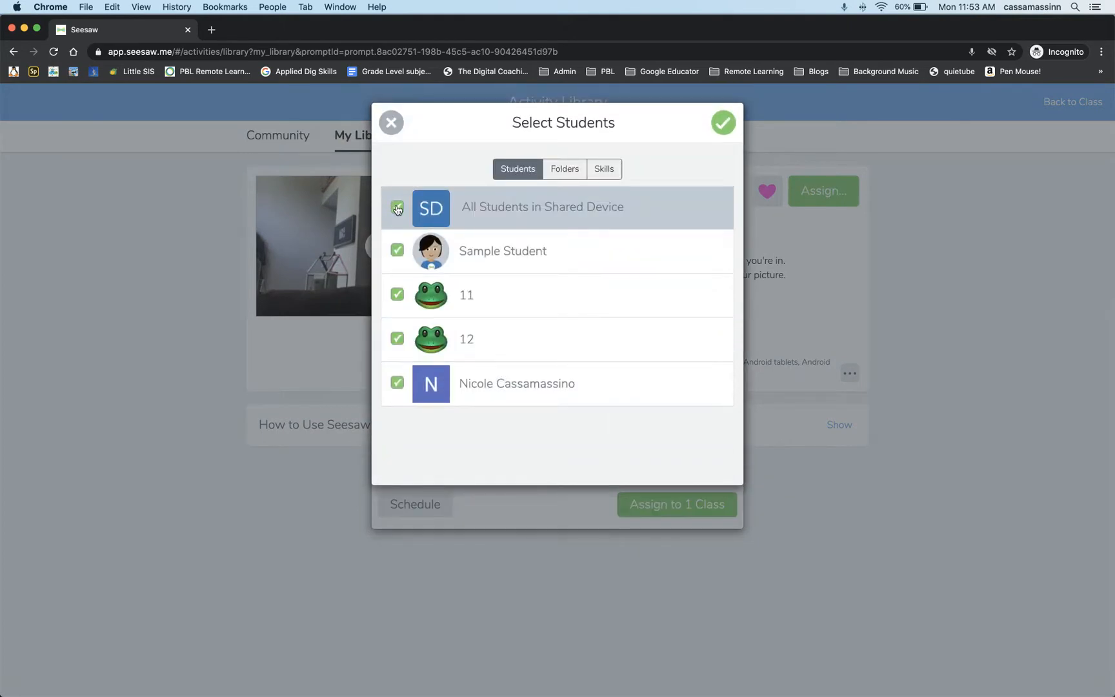
click(398, 250)
Select the Day 1 folder for the assignment and confirm the student and folder choices.
click(566, 170)
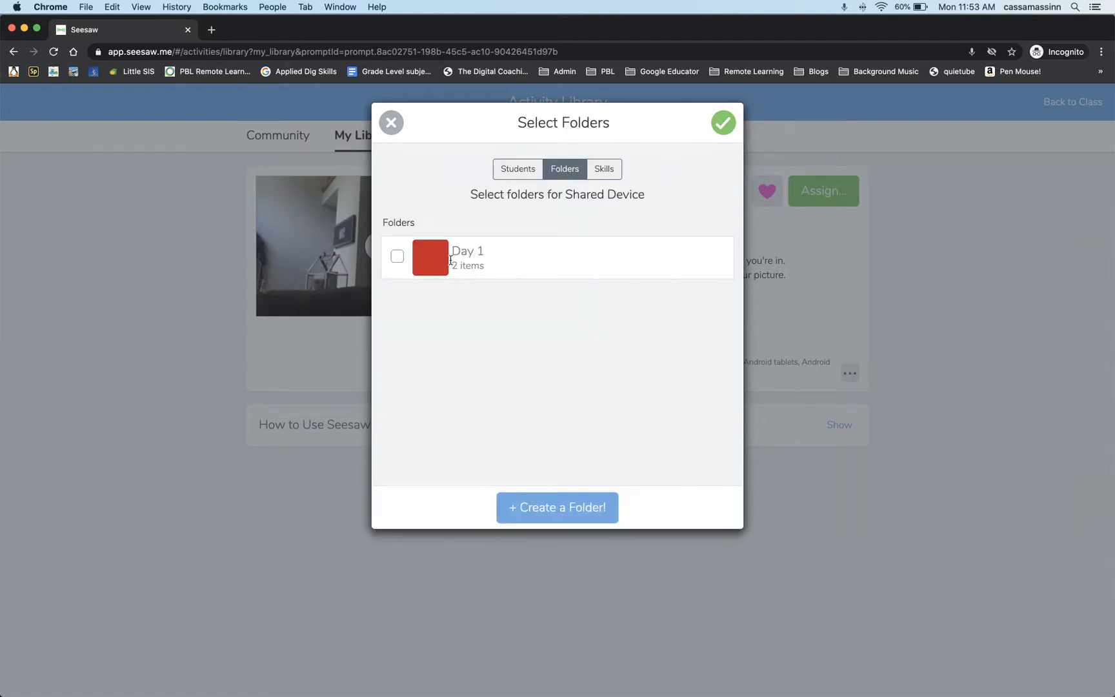
click(399, 256)
click(722, 123)
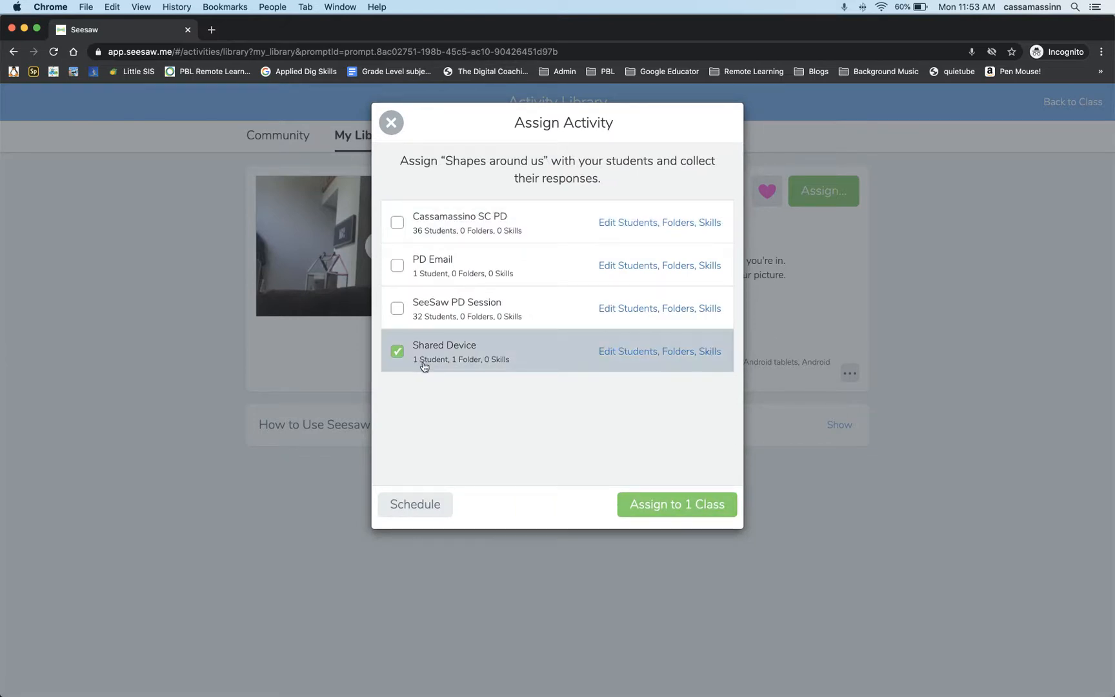
Assign the activity to the selected class and return to the class's activities.
click(647, 505)
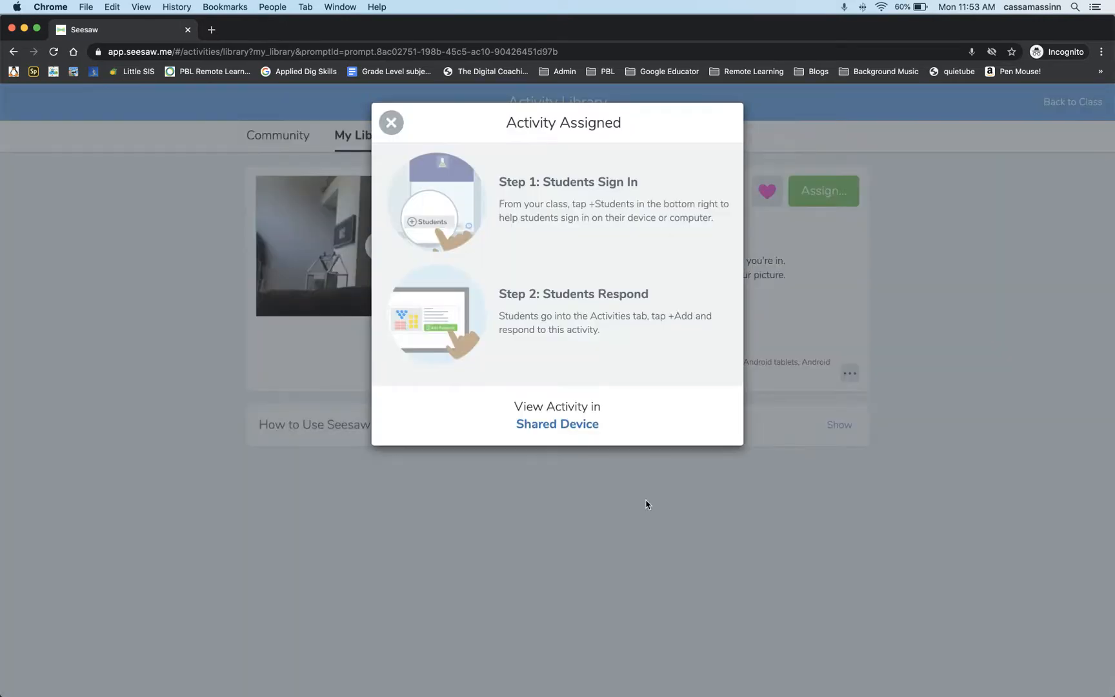
click(388, 124)
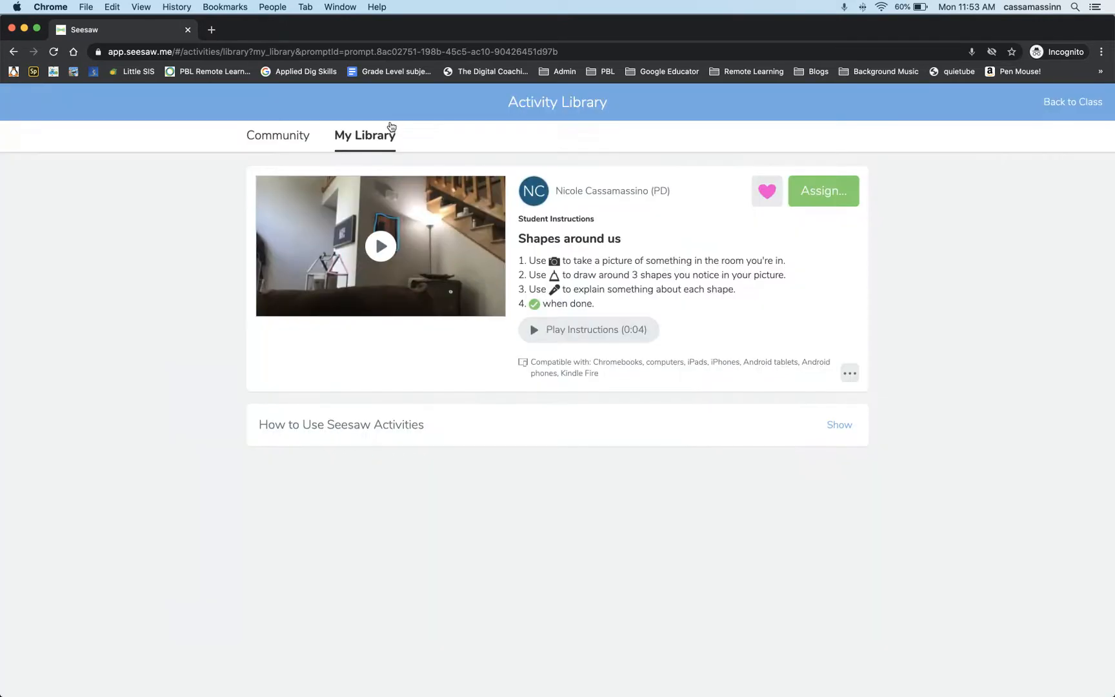
click(1084, 107)
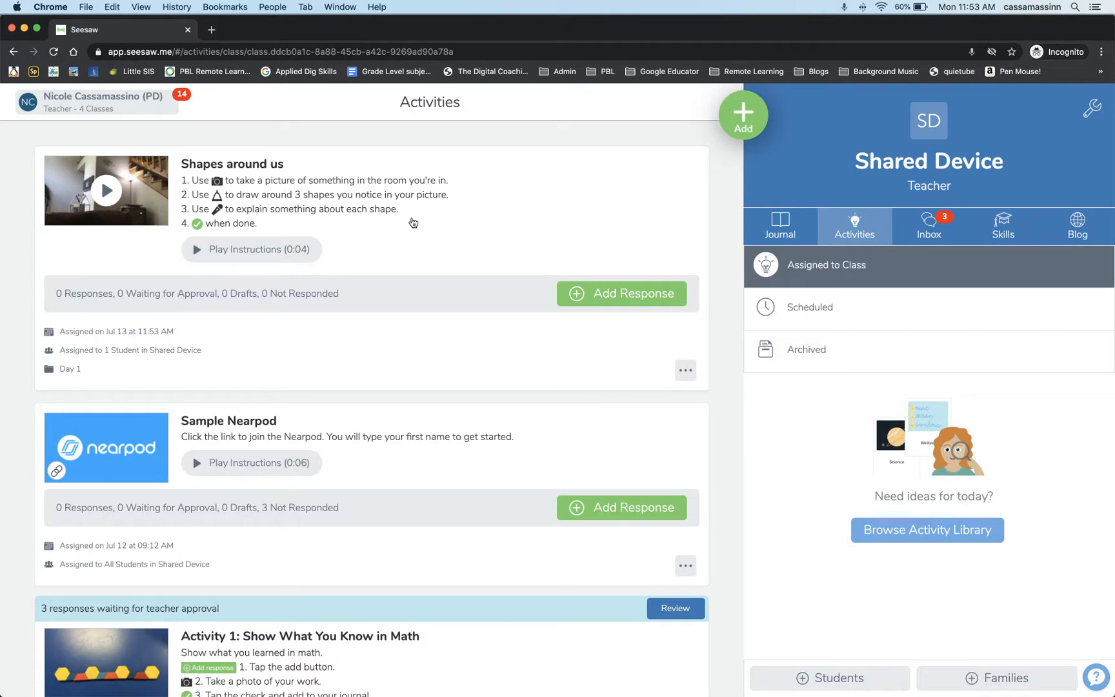
Start a response to the "Shapes around us" activity to view its response types and instructions, and leave without responding.
click(579, 294)
click(544, 190)
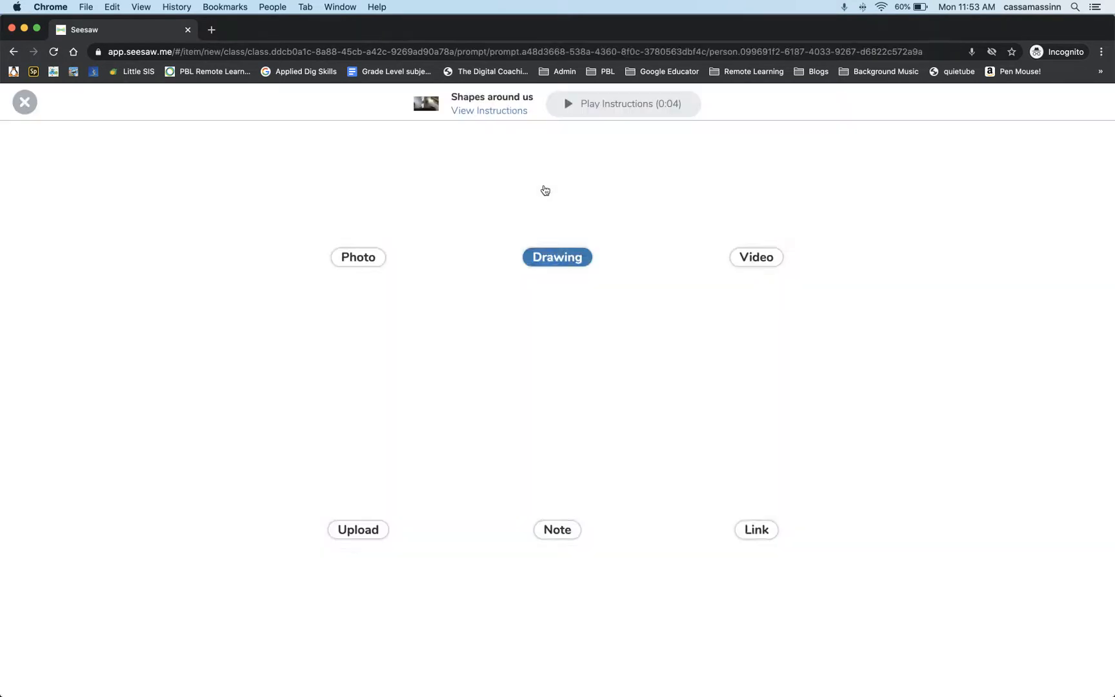
click(483, 113)
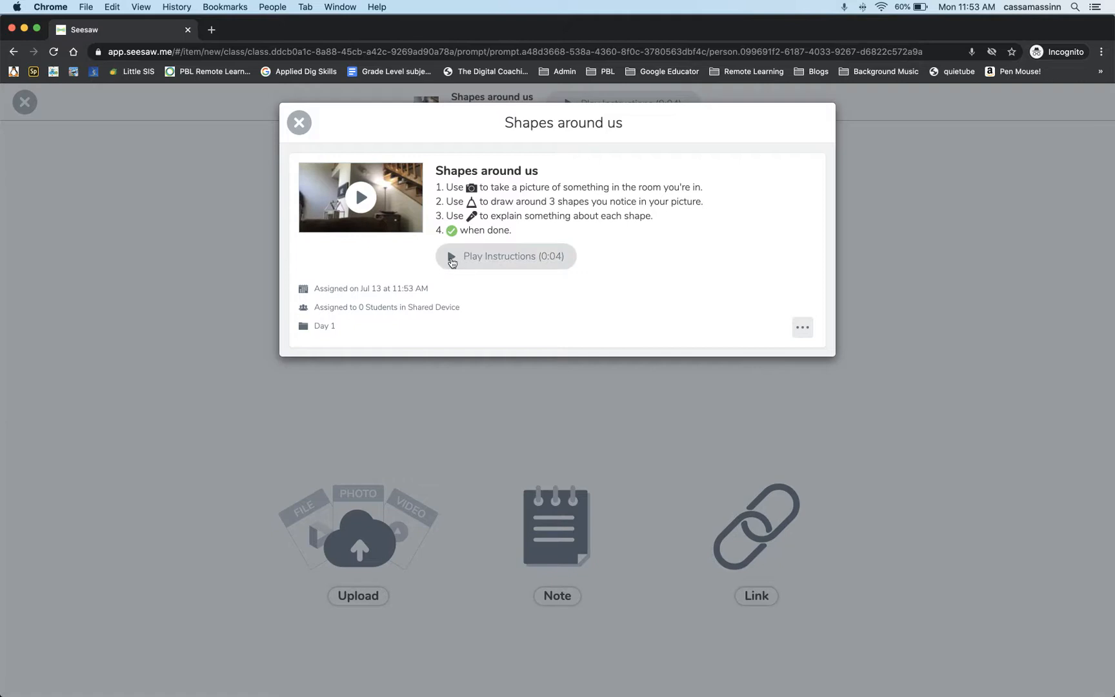
click(299, 123)
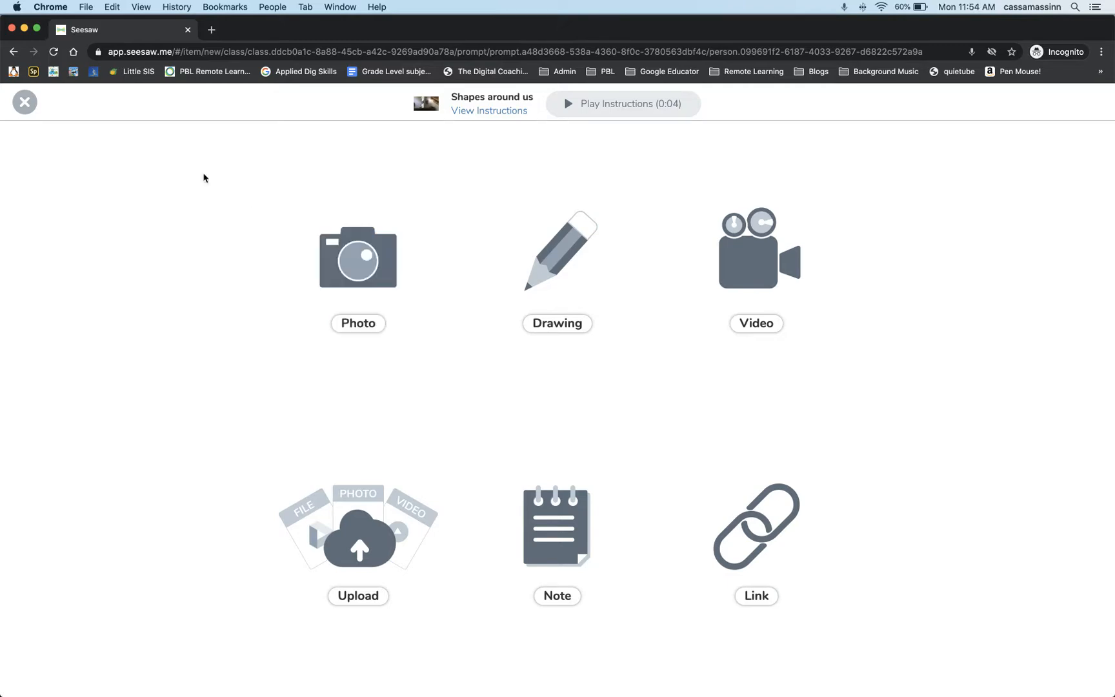
click(25, 102)
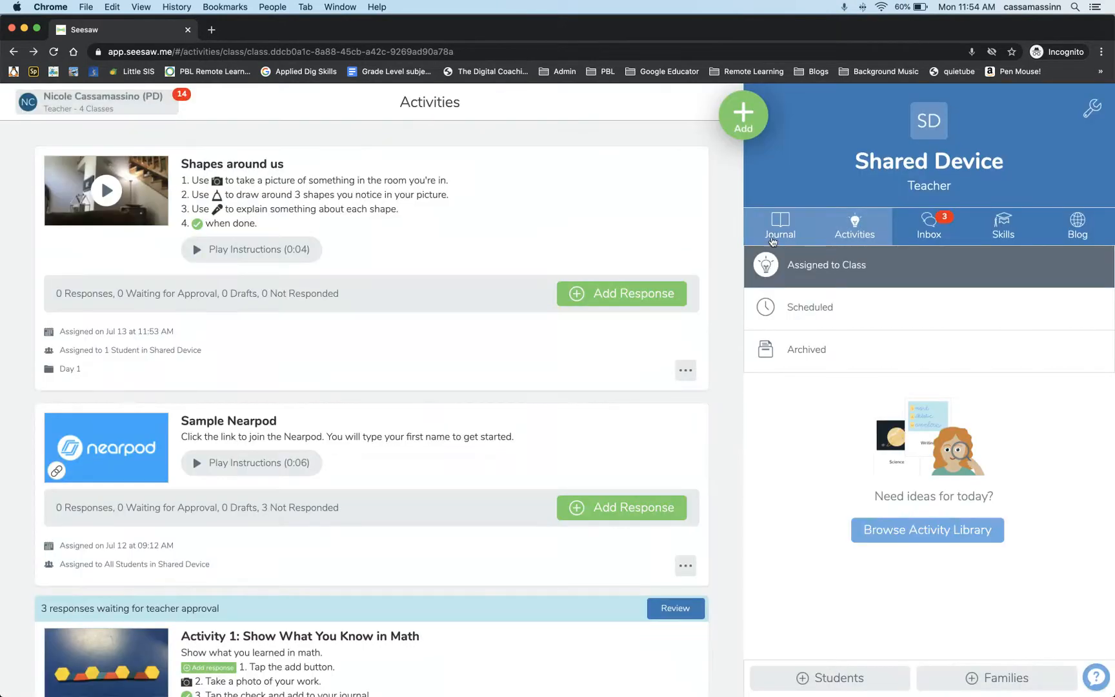
Find the "Shapes around us" activity in the personal activity library and open it for editing.
click(936, 531)
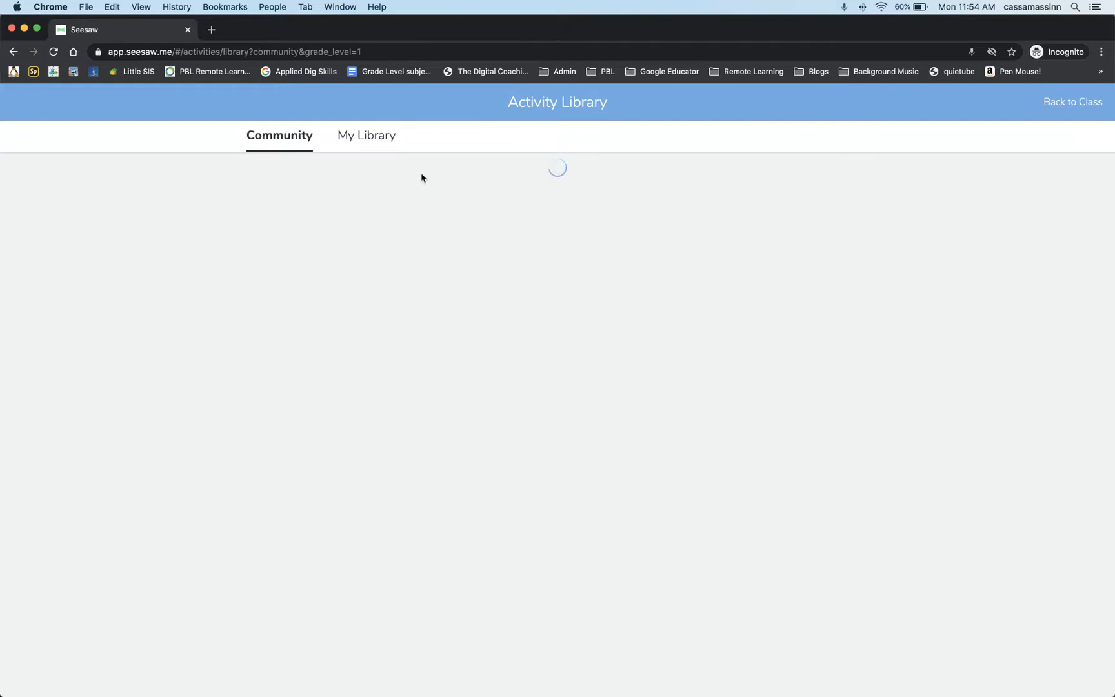
click(384, 137)
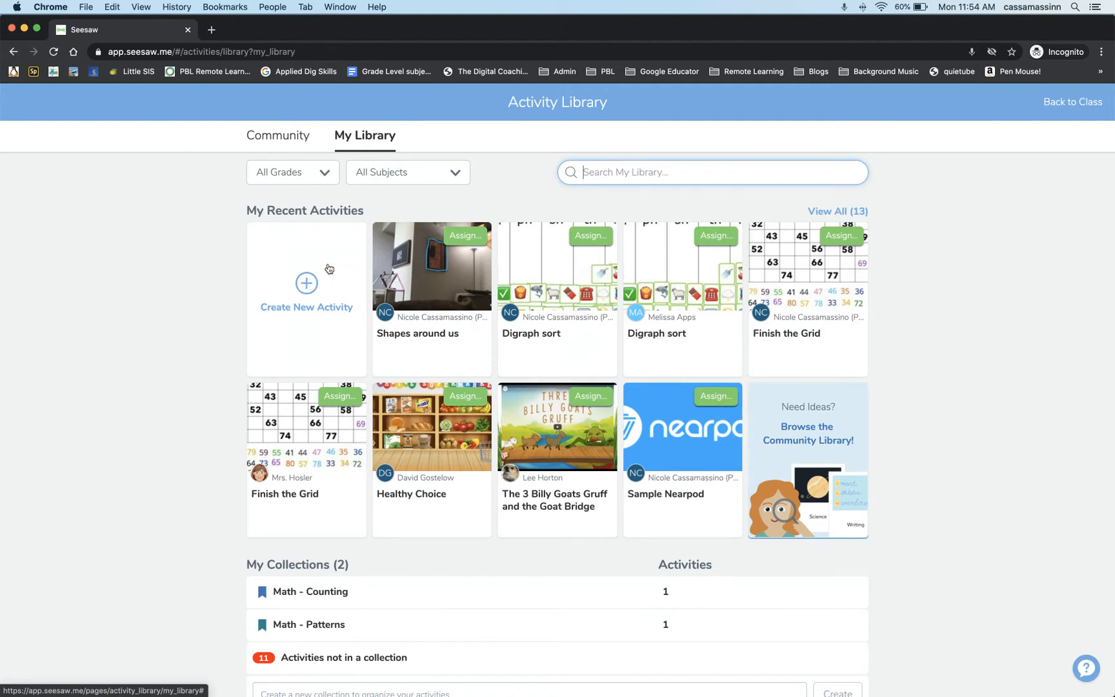
click(444, 303)
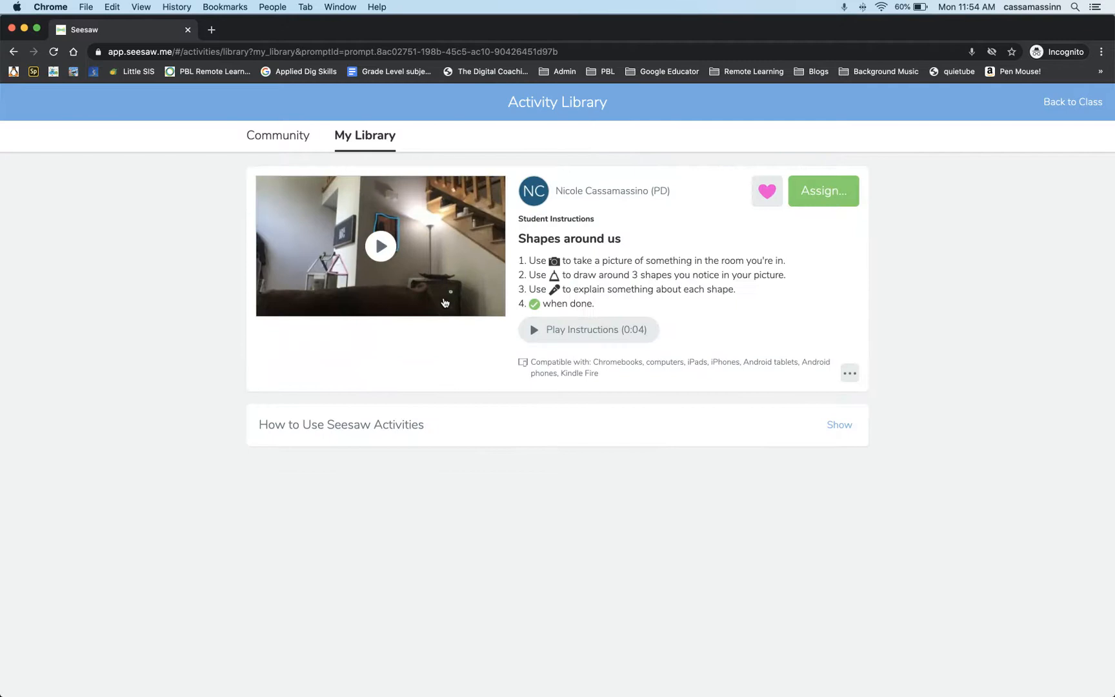
click(850, 373)
click(811, 440)
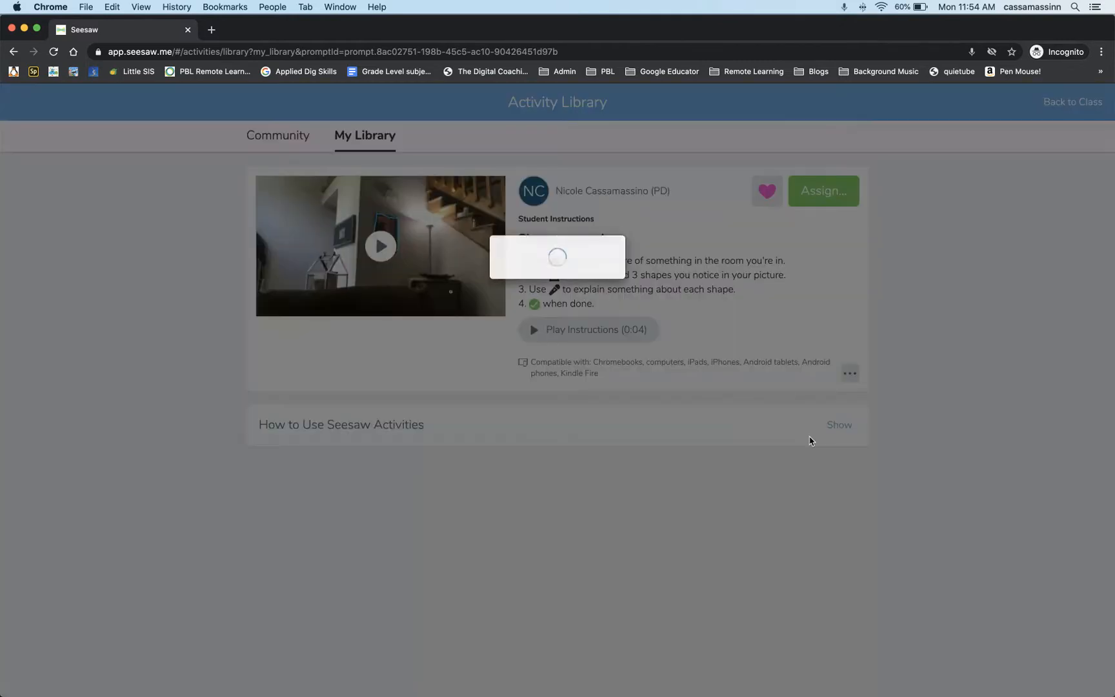
Start a drawing as the activity's student template and give its page the dotted background.
click(423, 543)
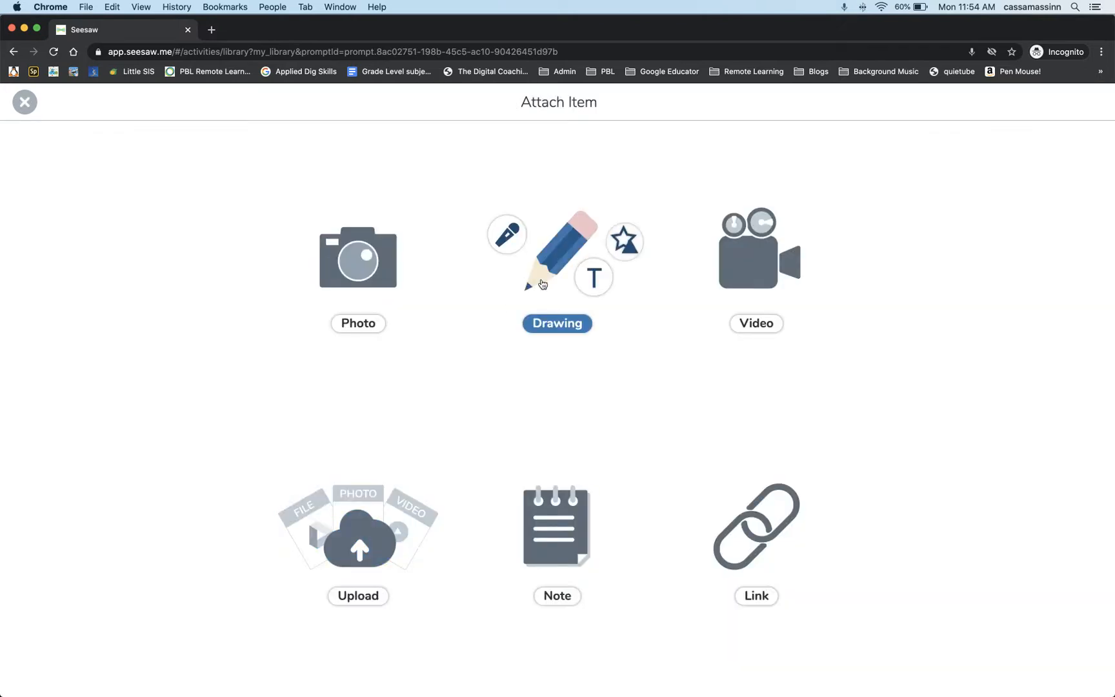
click(554, 252)
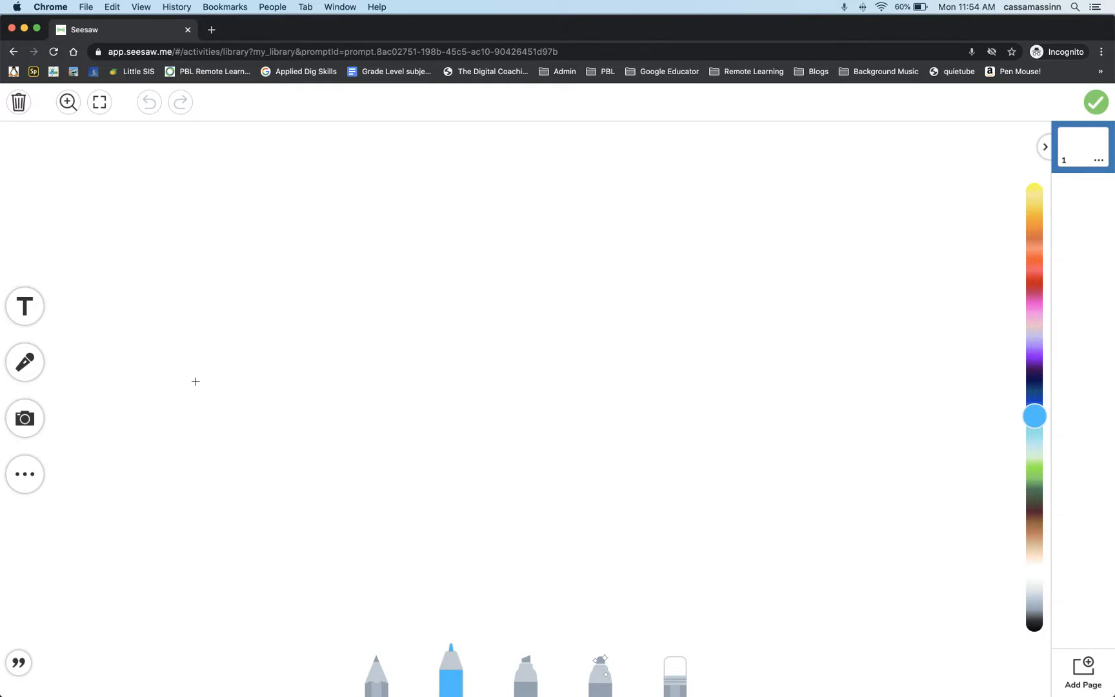
click(30, 478)
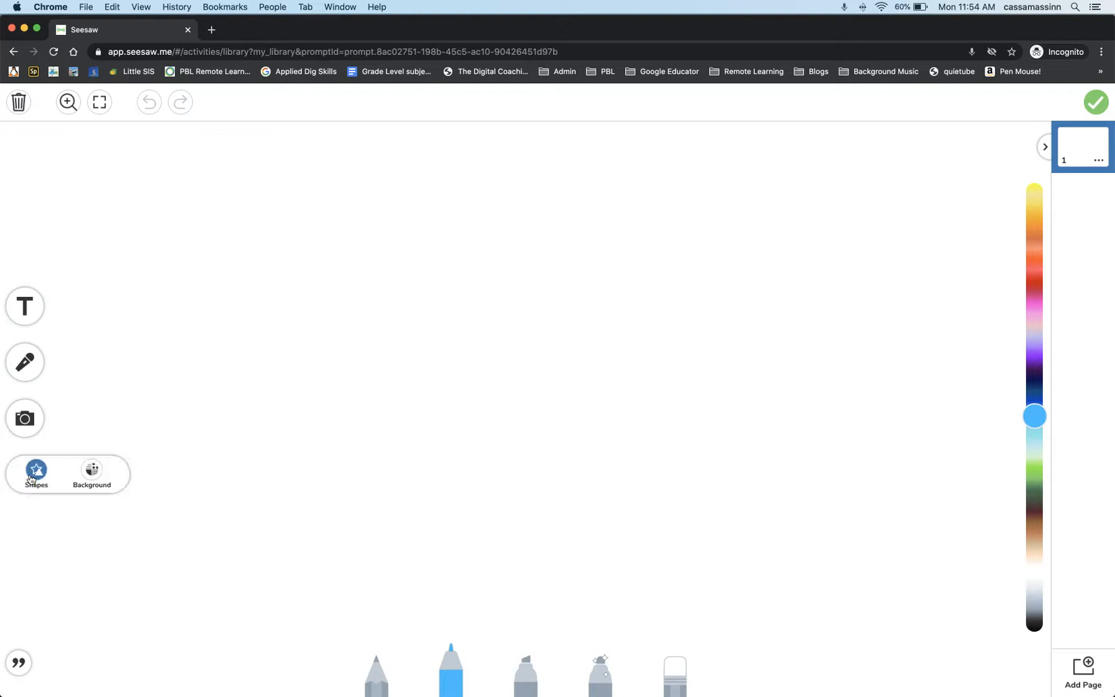
click(92, 471)
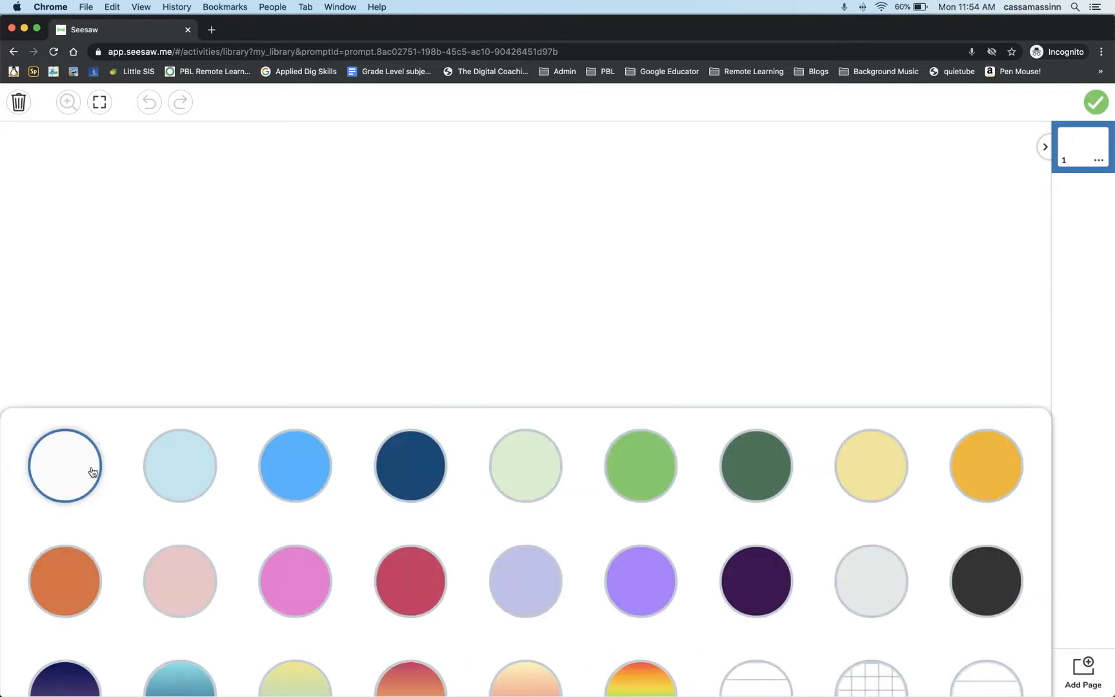
scroll(683, 600, down, 3)
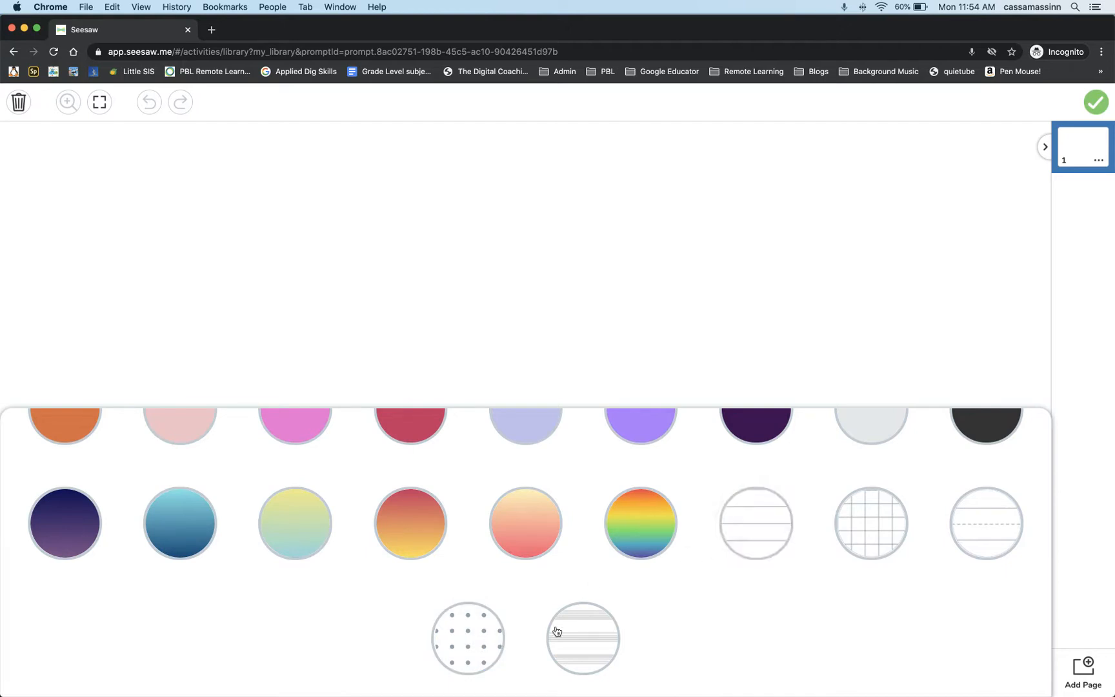
click(479, 644)
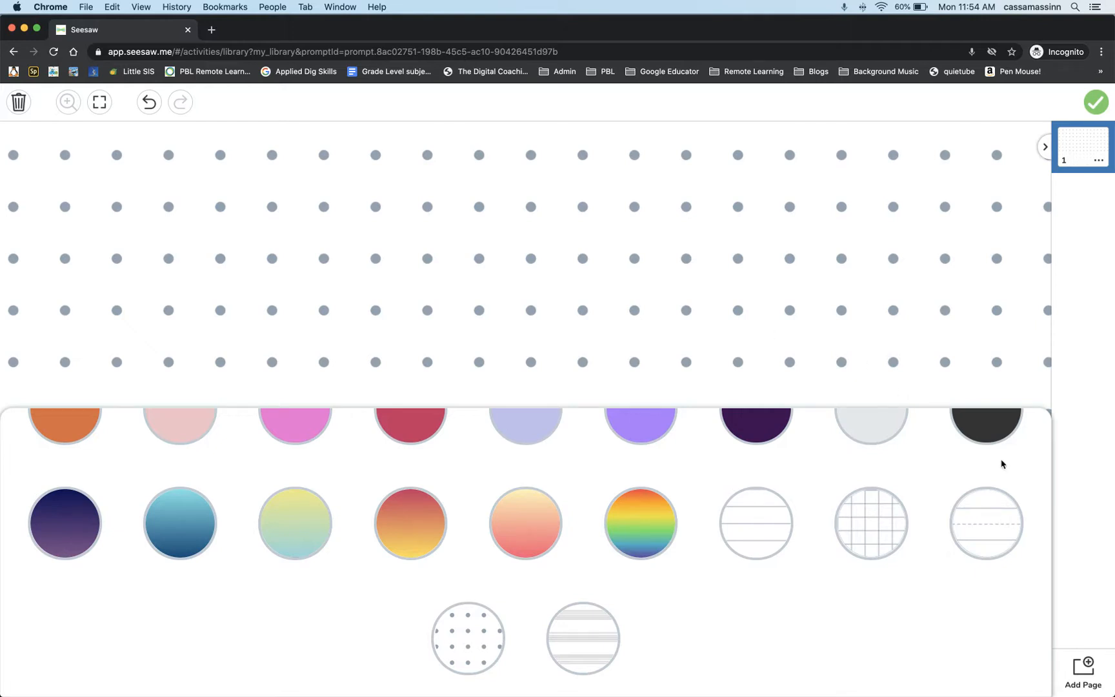
click(1014, 361)
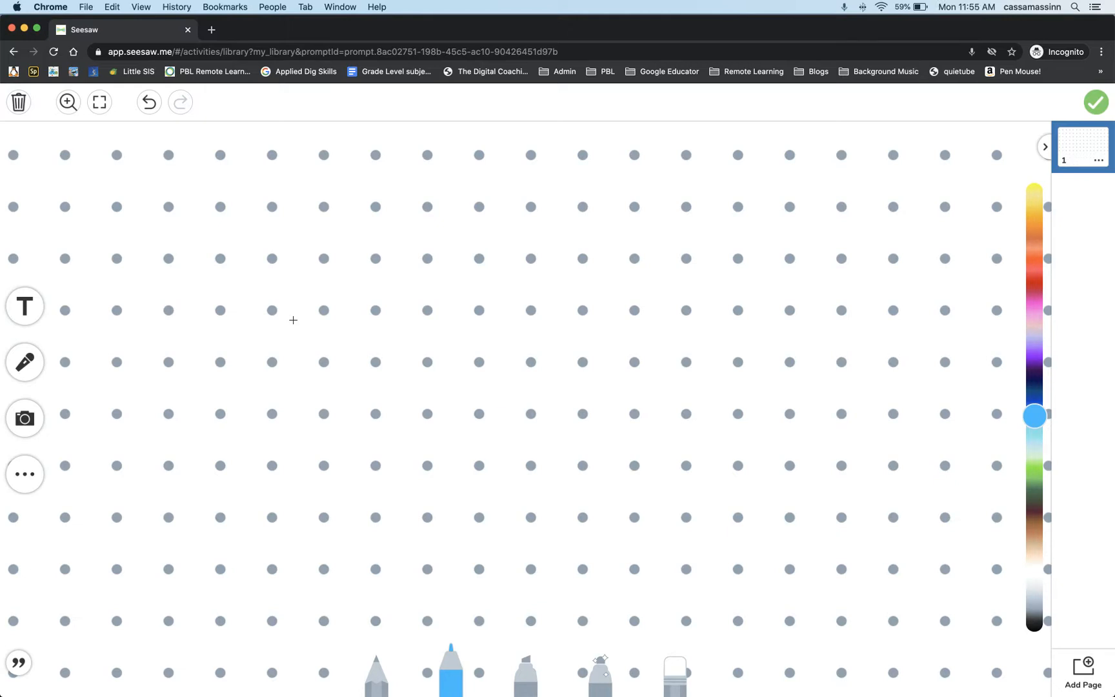
click(29, 422)
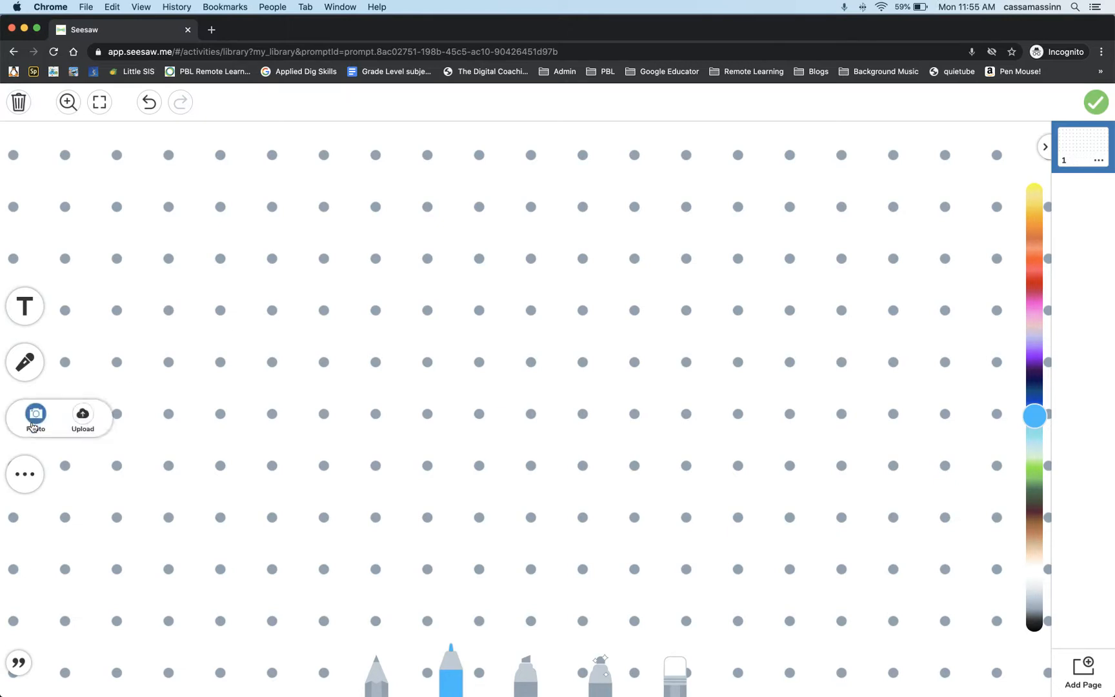
click(91, 417)
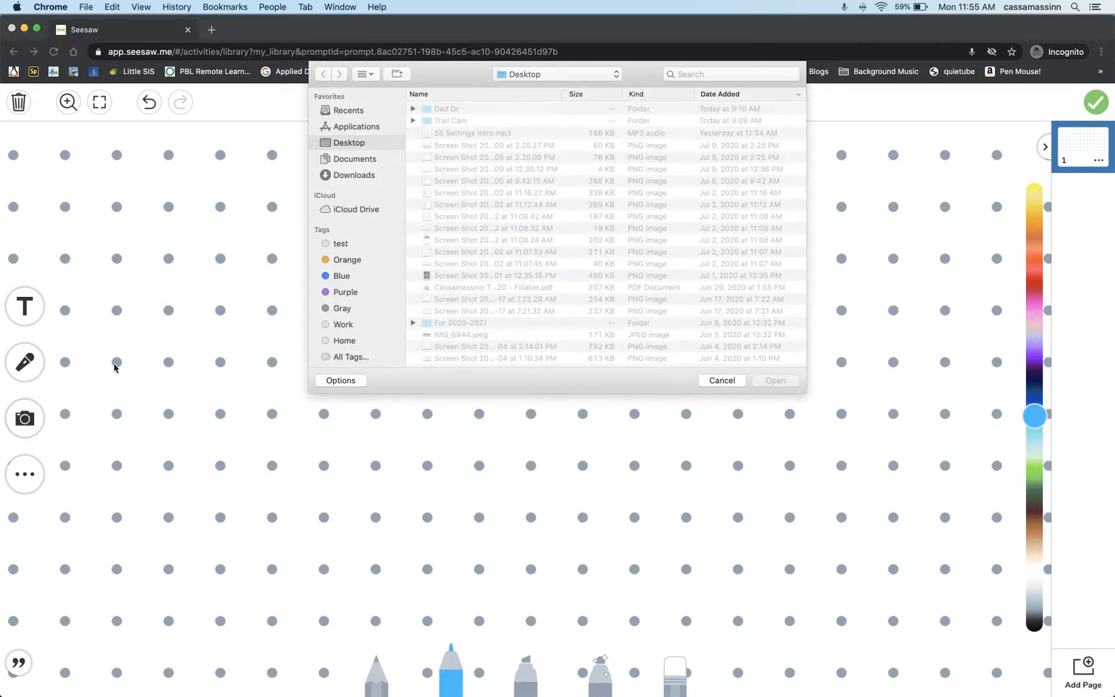
click(726, 381)
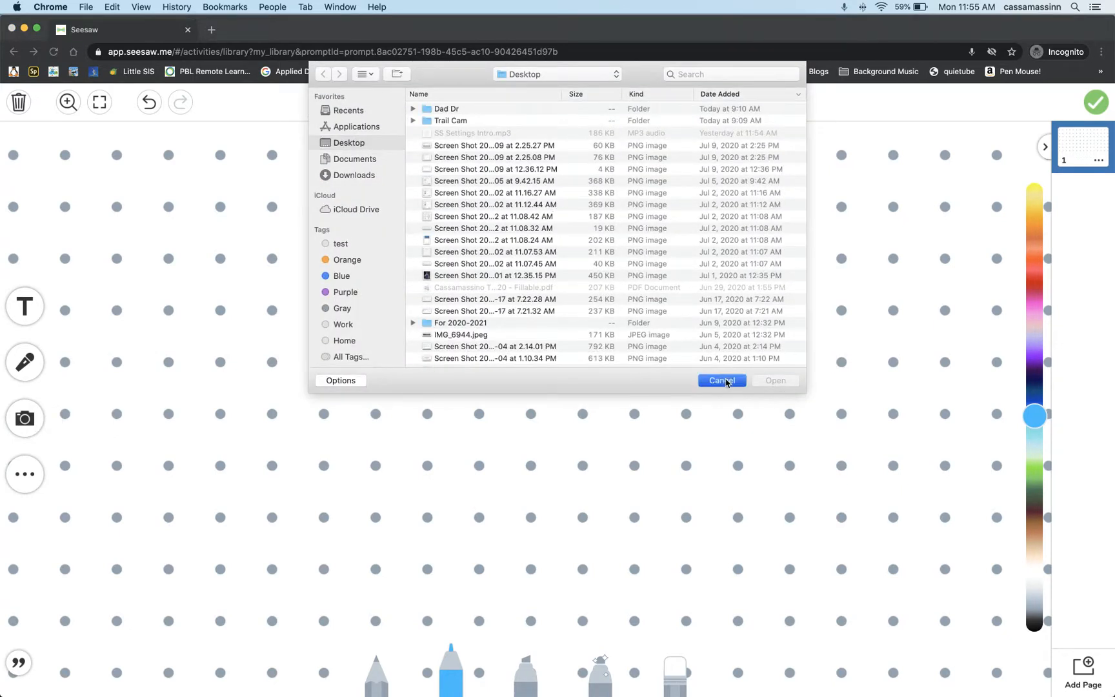
click(33, 419)
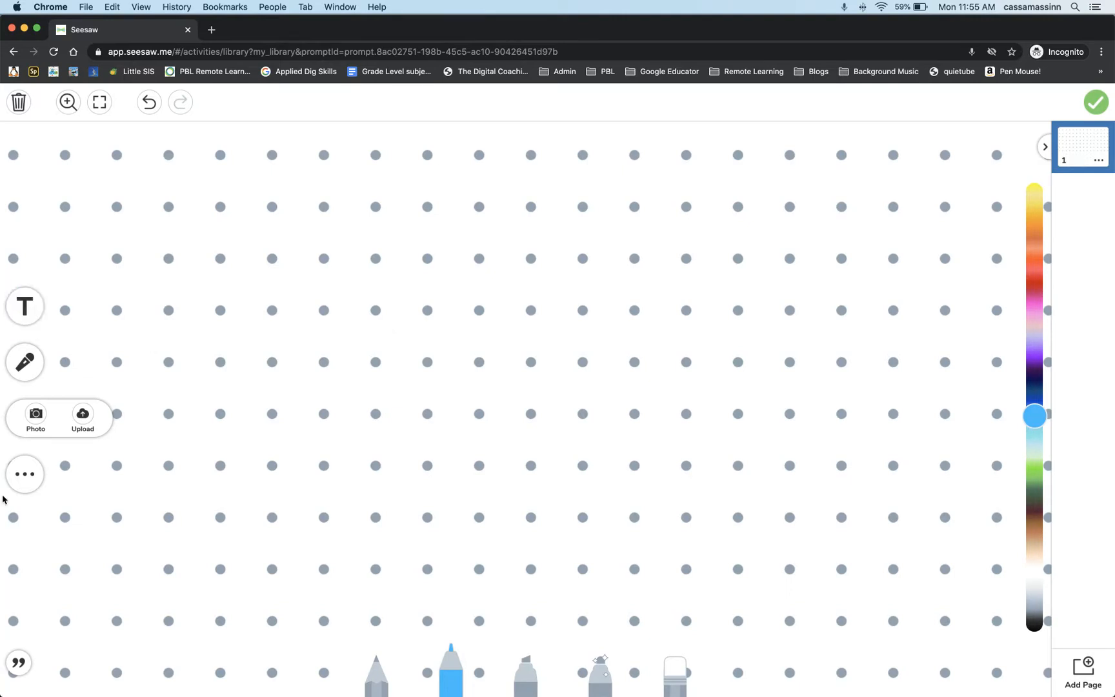
Place a blue rectangle shape near the upper-left corner of the template page and save the activity with this template.
click(24, 474)
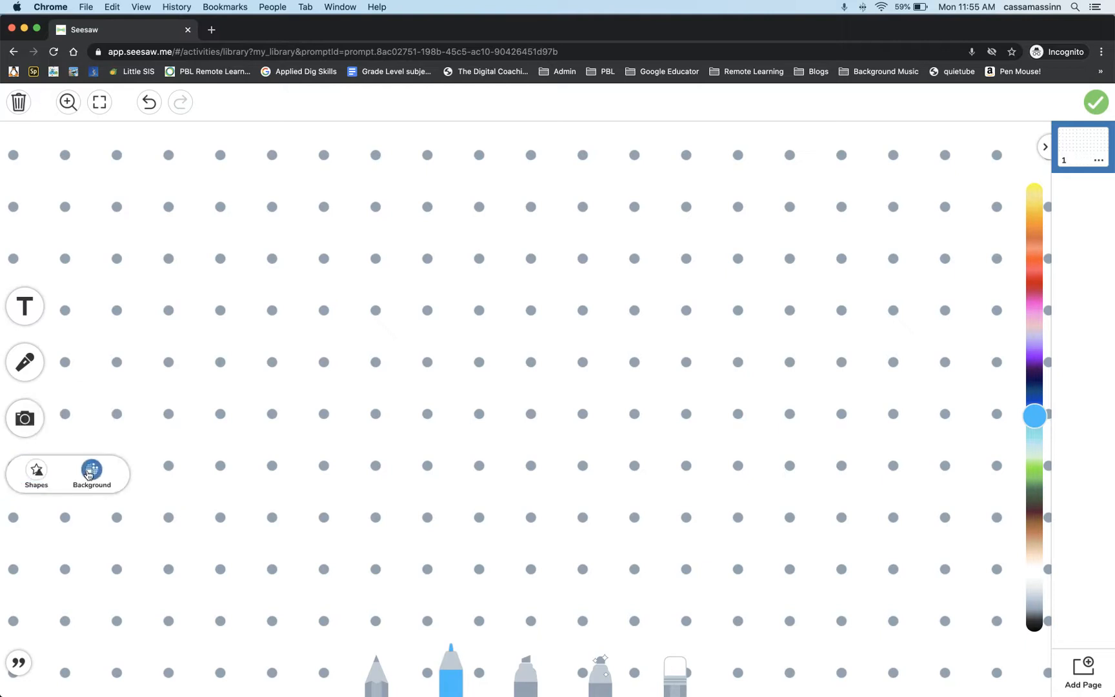
click(36, 471)
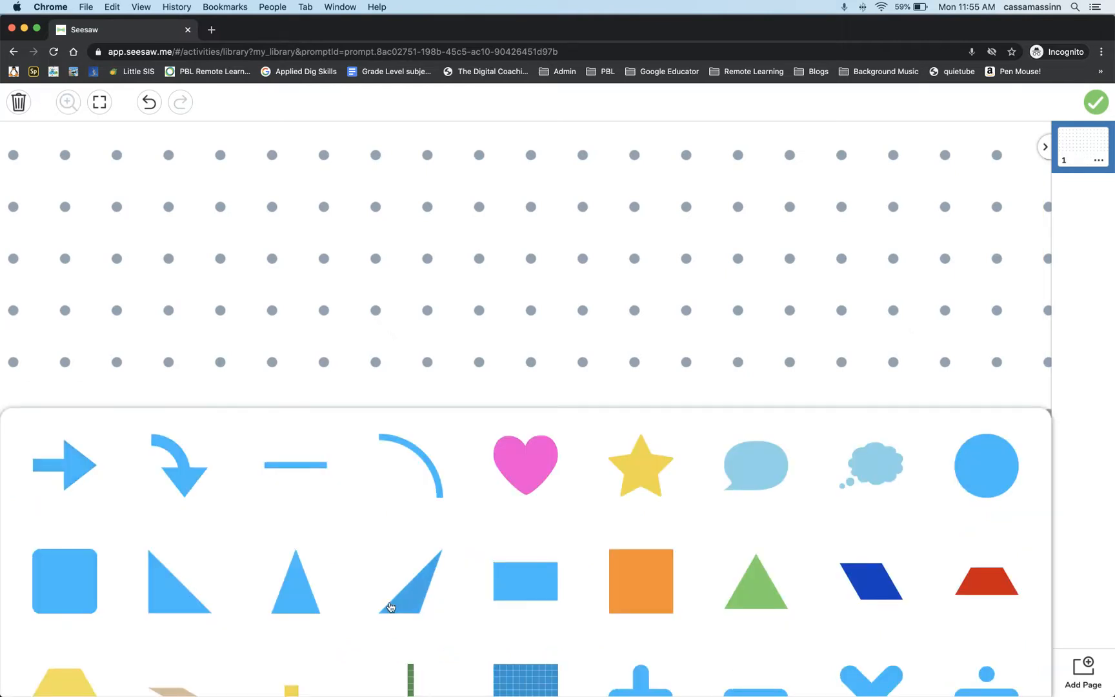
click(488, 541)
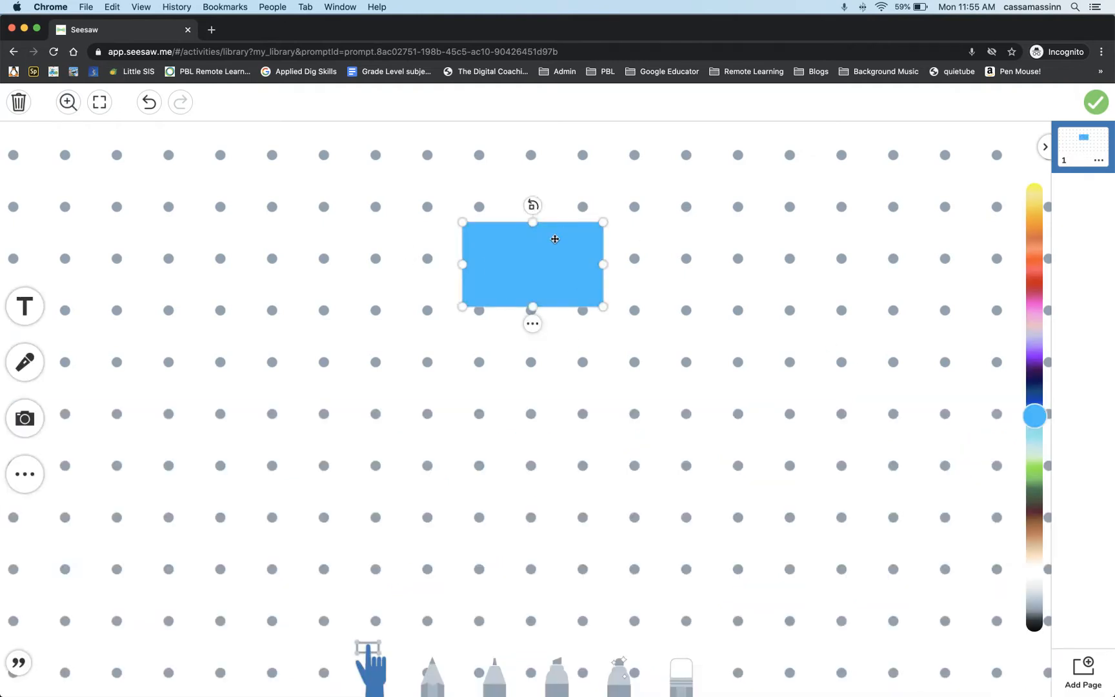
drag(459, 229, 237, 165)
click(353, 238)
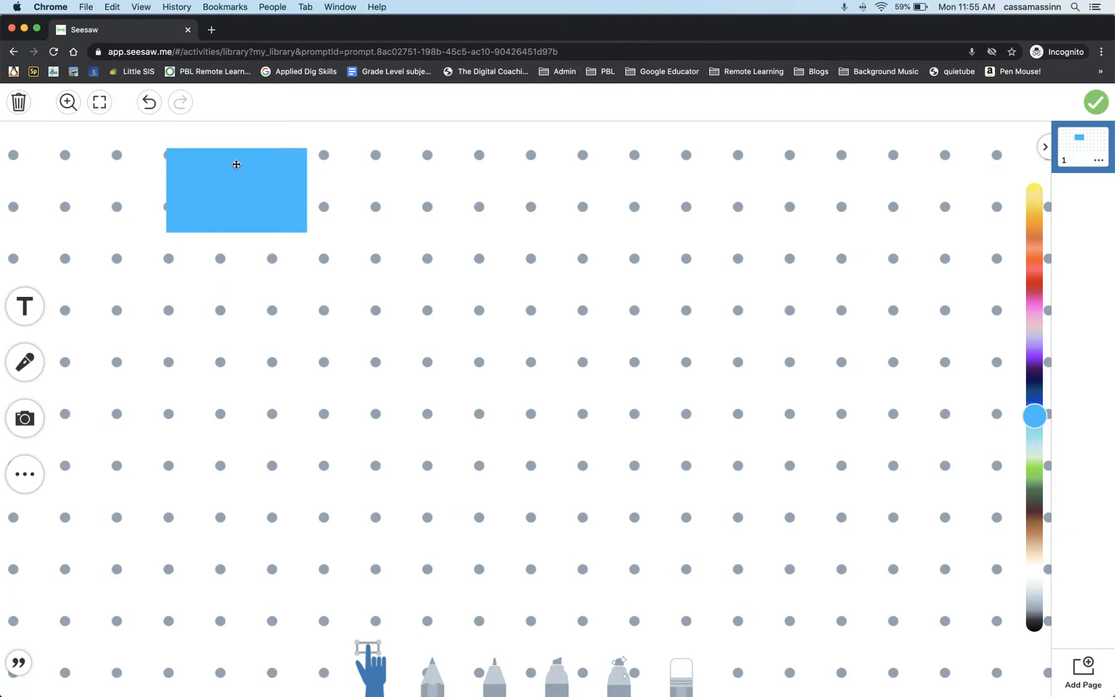
click(318, 213)
drag(318, 212, 289, 202)
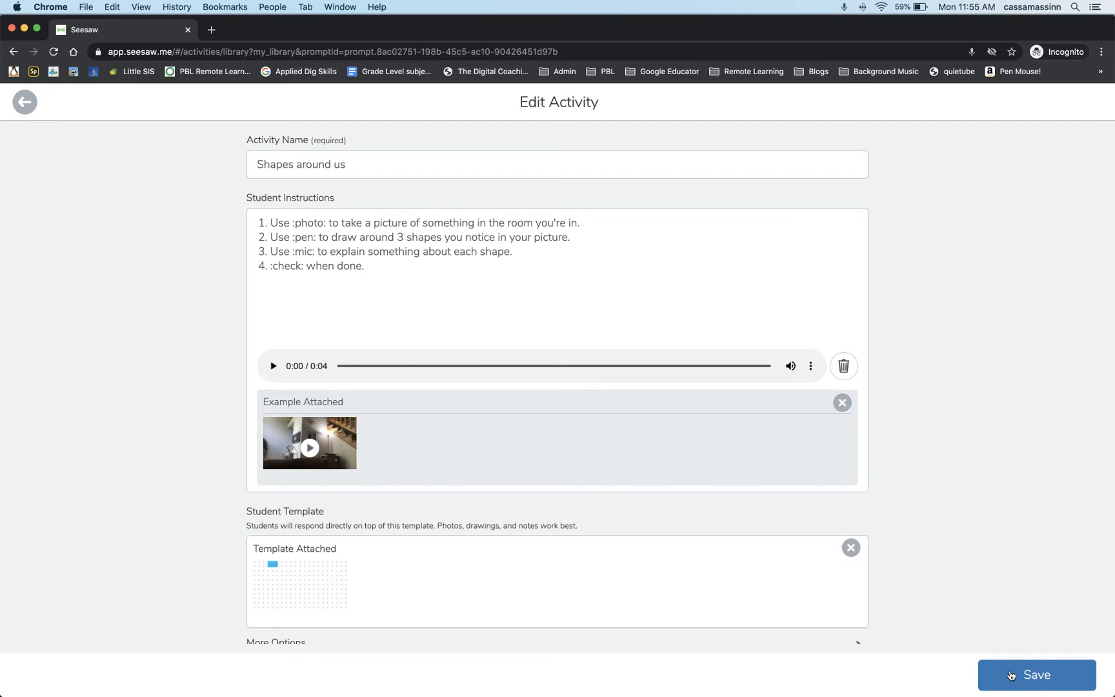
click(1011, 676)
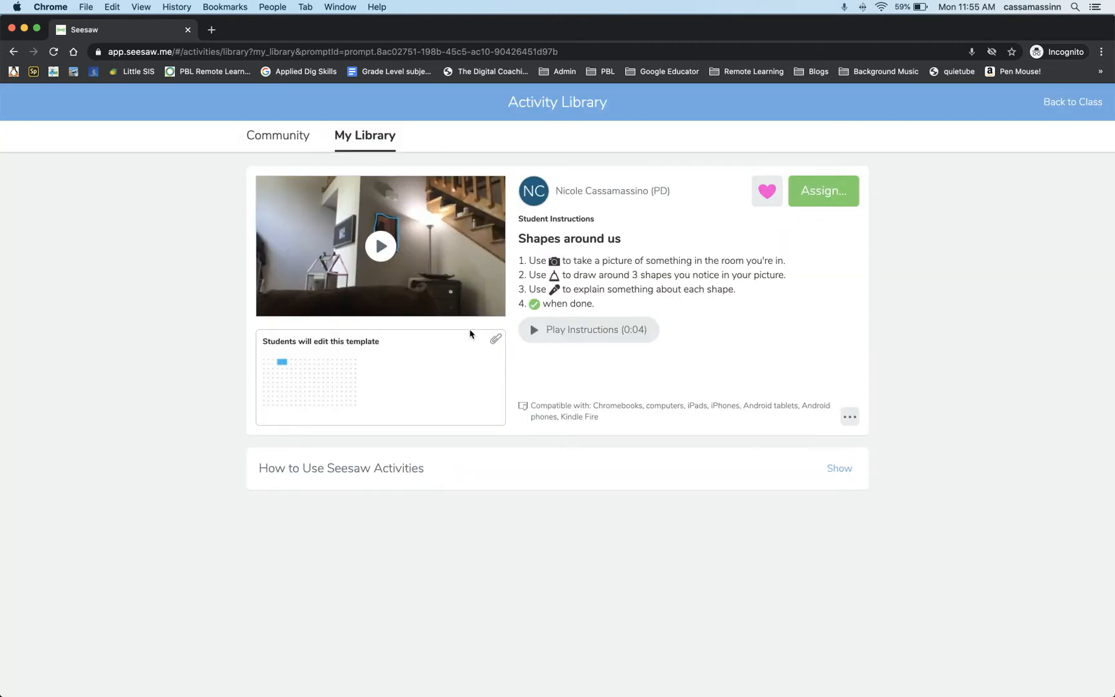